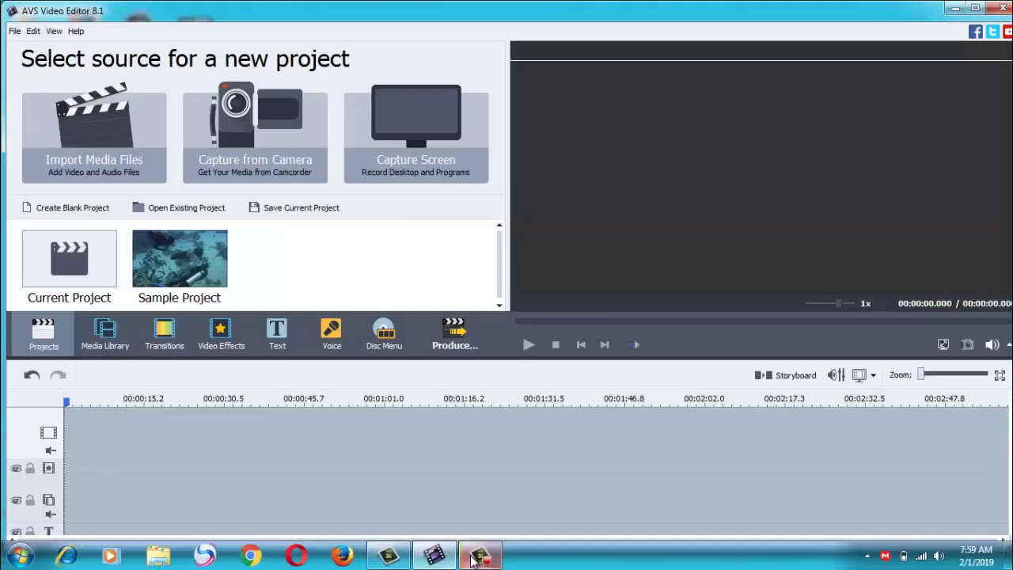
Bring the M2U00584 video into the project and place it on the main video track, matching the project's aspect ratio to it
mouse_move(472, 560)
left_click(955, 8)
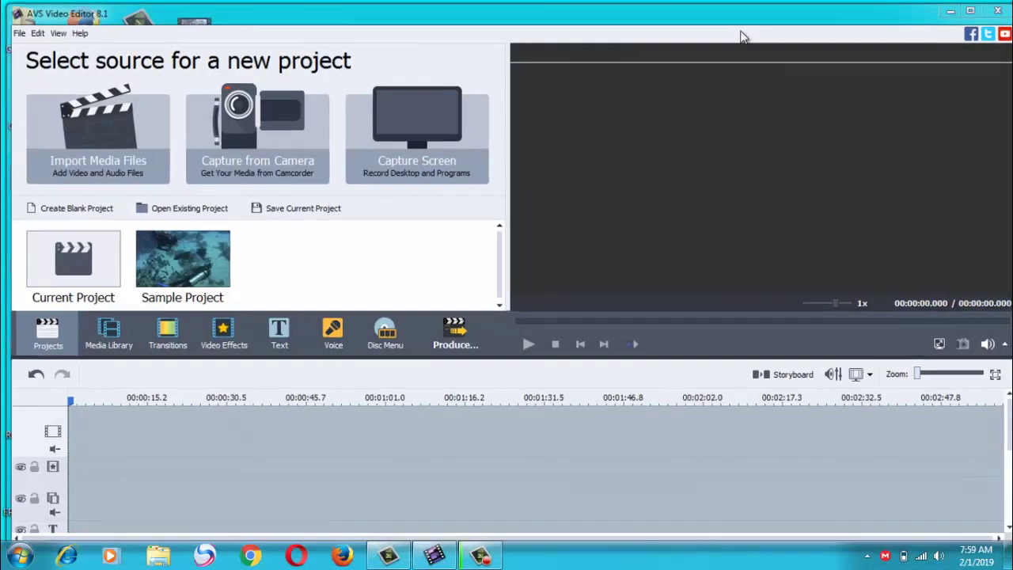
left_click_drag(206, 47, 316, 253)
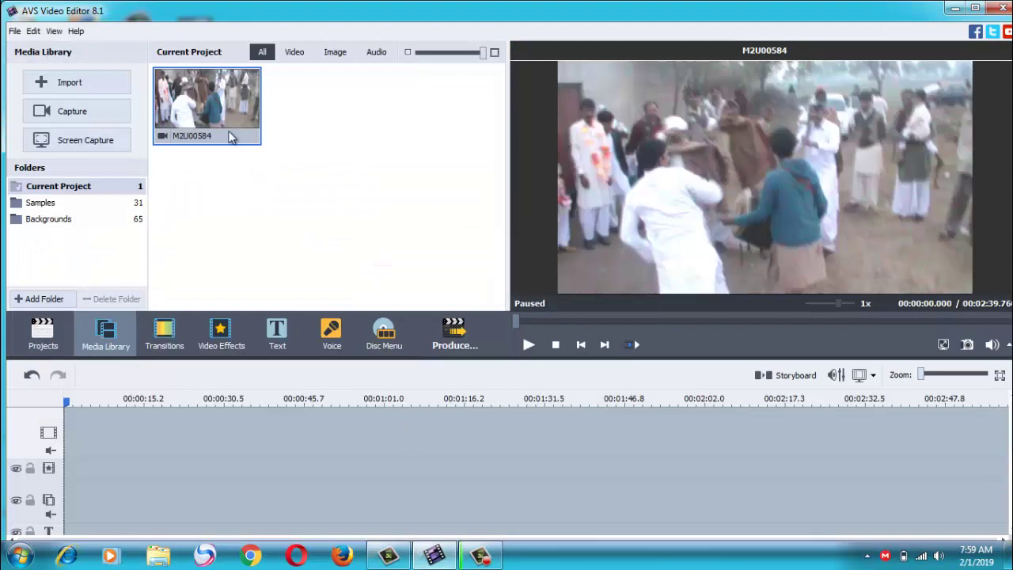
left_click_drag(229, 131, 117, 446)
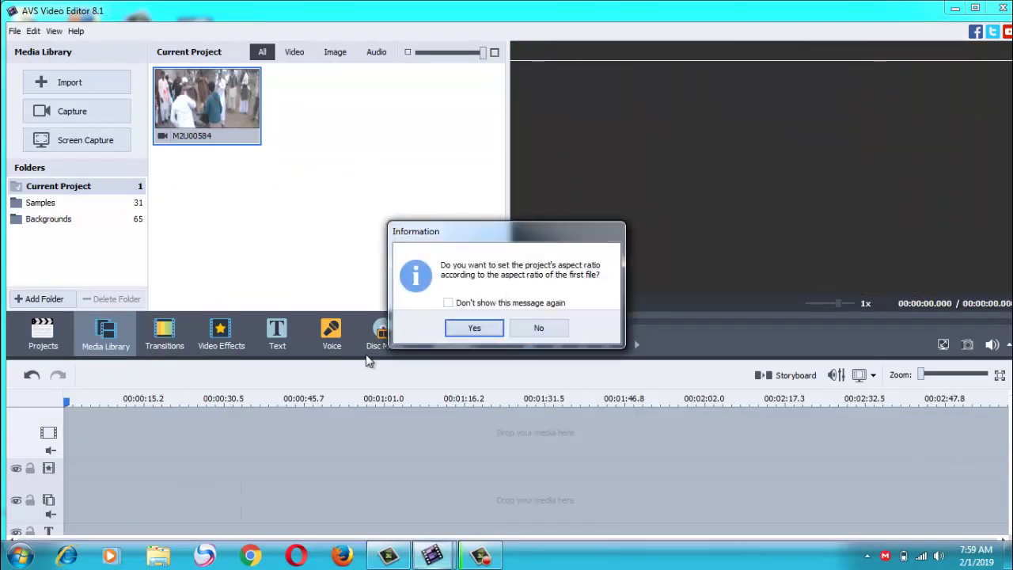
left_click(456, 333)
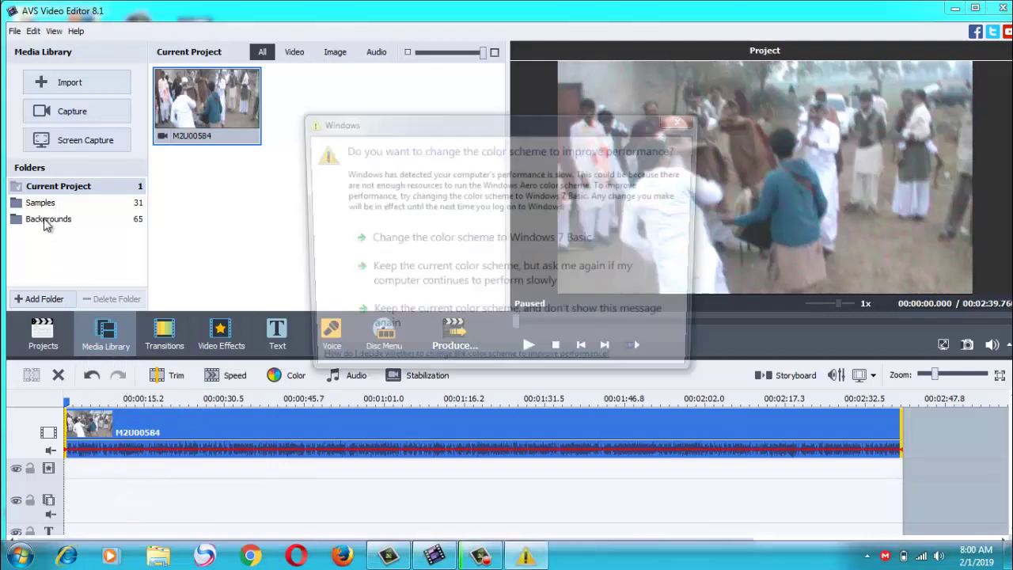
left_click(685, 118)
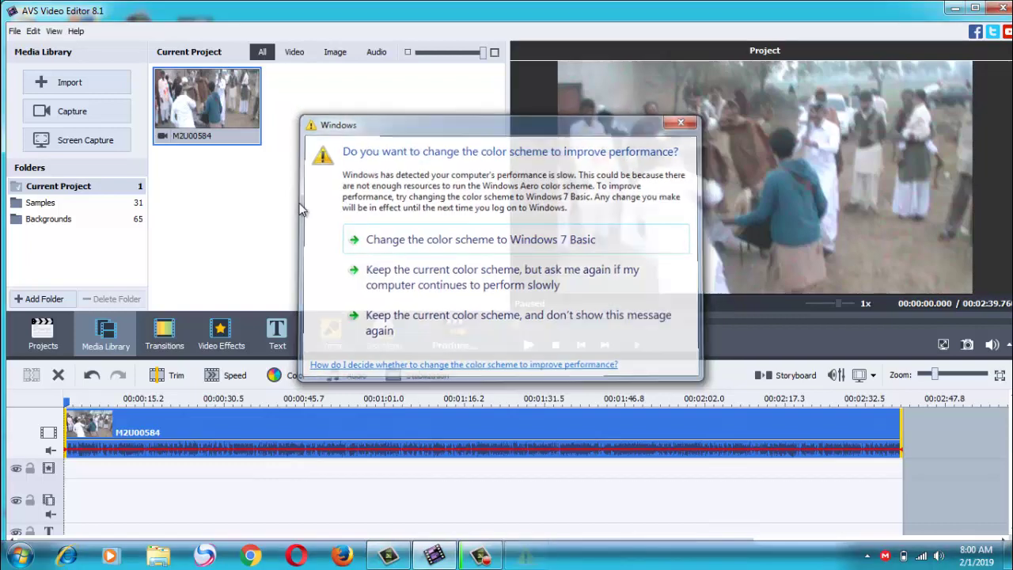
Add the Sample flower video from the Samples folder to the start of the overlay track and open its overlay settings
left_click(36, 203)
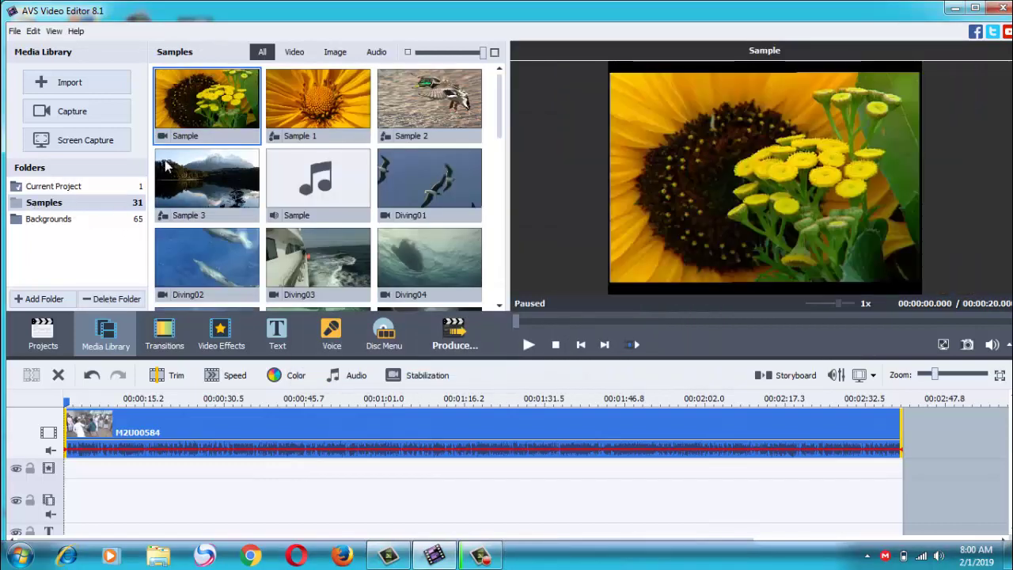
left_click_drag(205, 95, 67, 500)
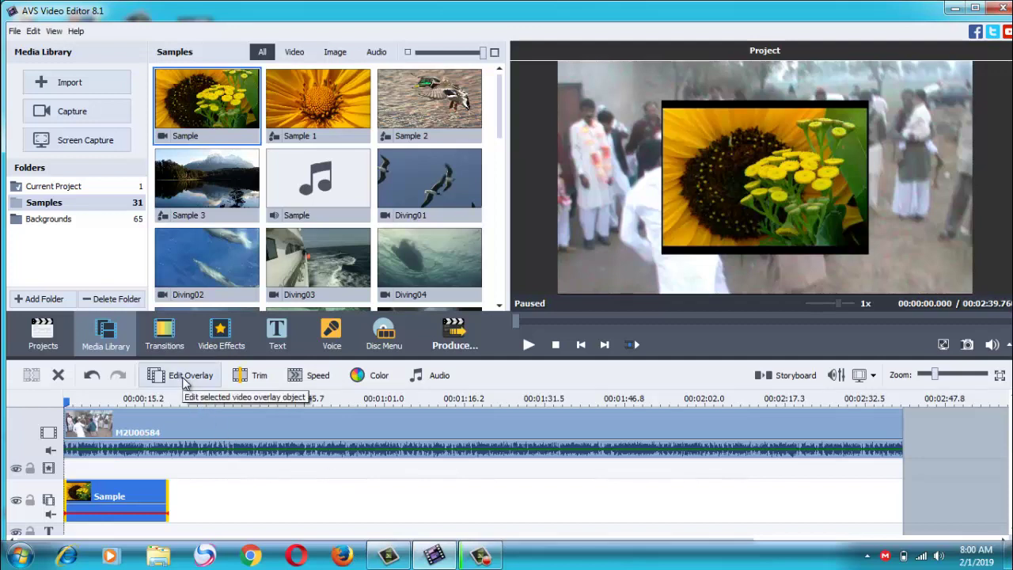
double_click(141, 496)
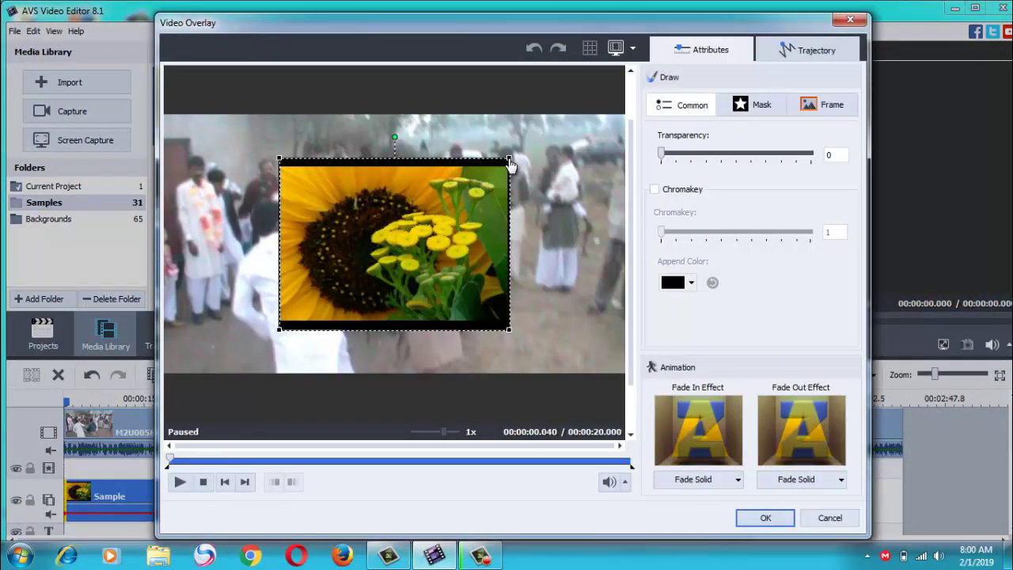
left_click_drag(509, 161, 531, 141)
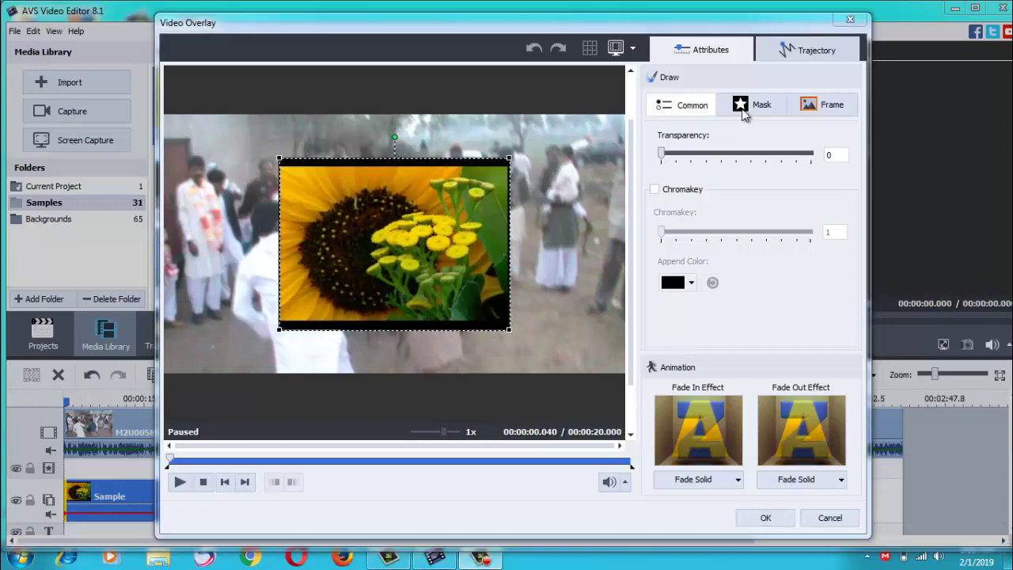
Try several masks on the flower overlay, ending with the one combining words and a segmented circle
left_click(743, 111)
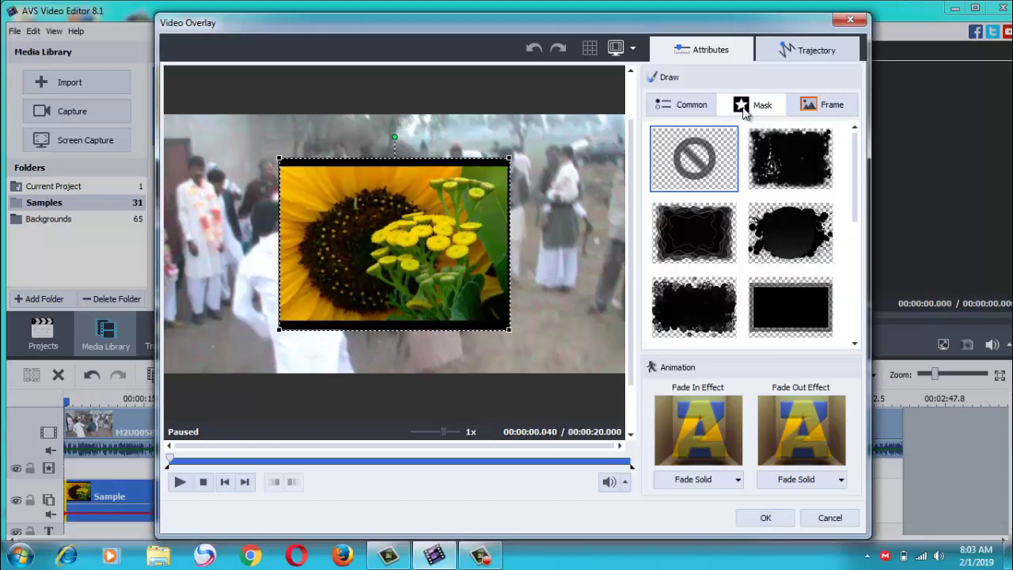
left_click(786, 150)
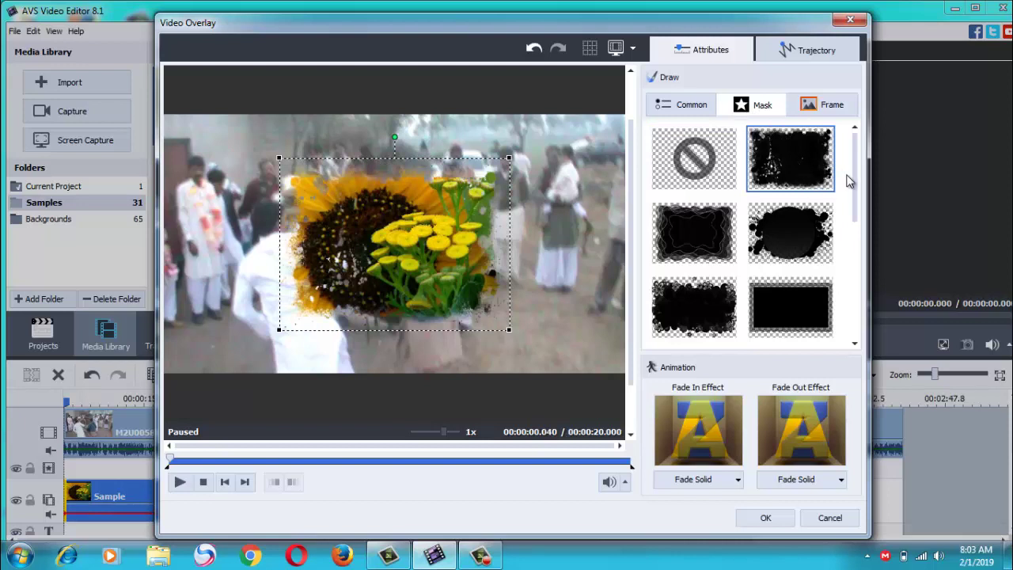
left_click_drag(851, 177, 854, 206)
left_click(708, 180)
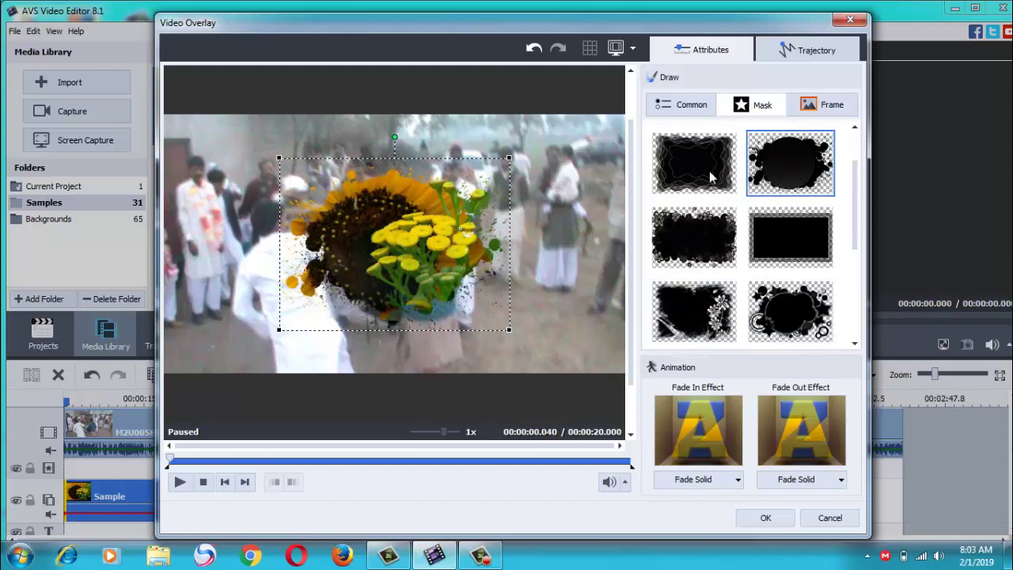
left_click(684, 240)
left_click(697, 303)
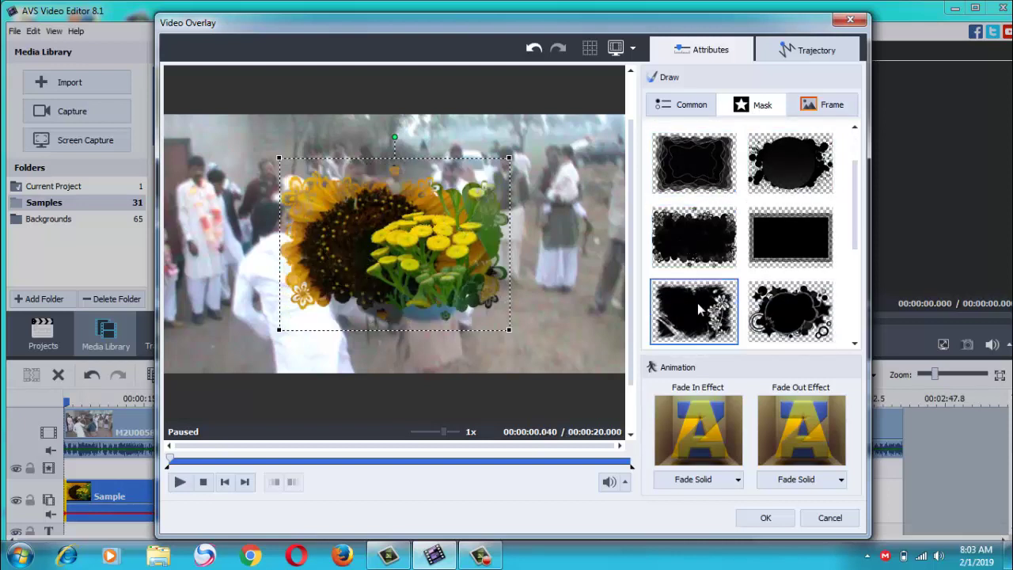
left_click(778, 317)
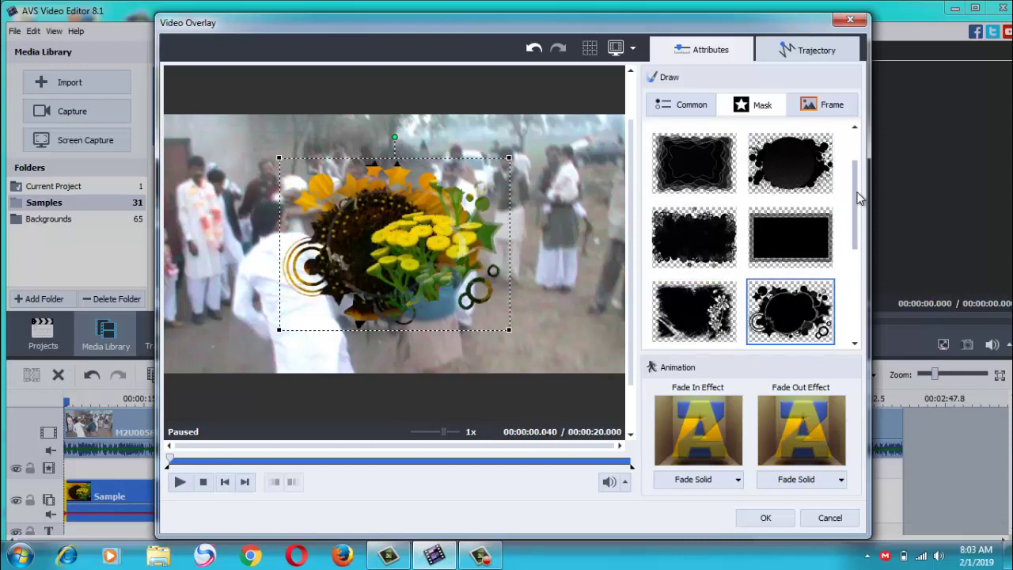
scroll(855, 199, "down", 3)
left_click(783, 250)
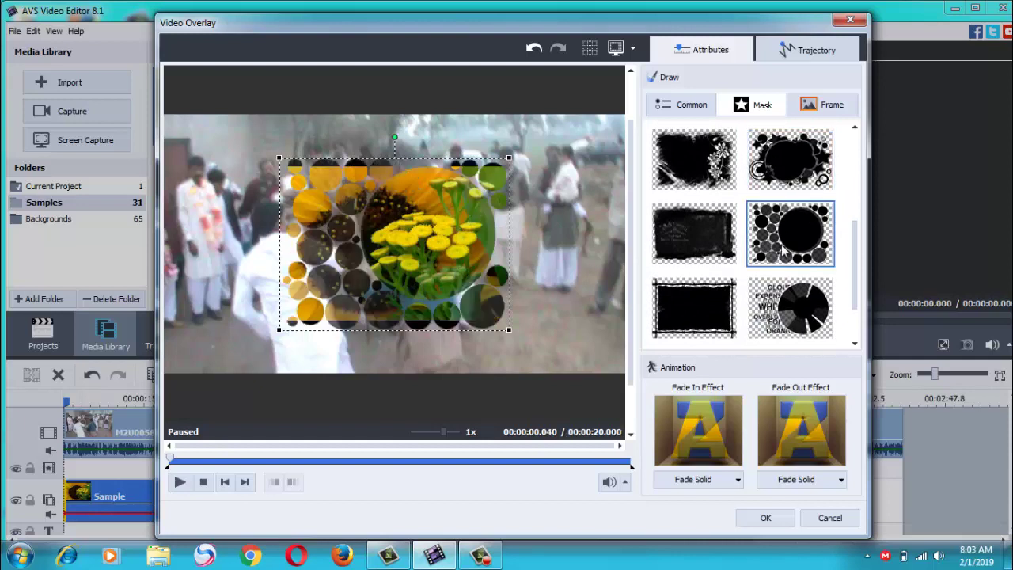
left_click(715, 239)
left_click(696, 300)
left_click(776, 307)
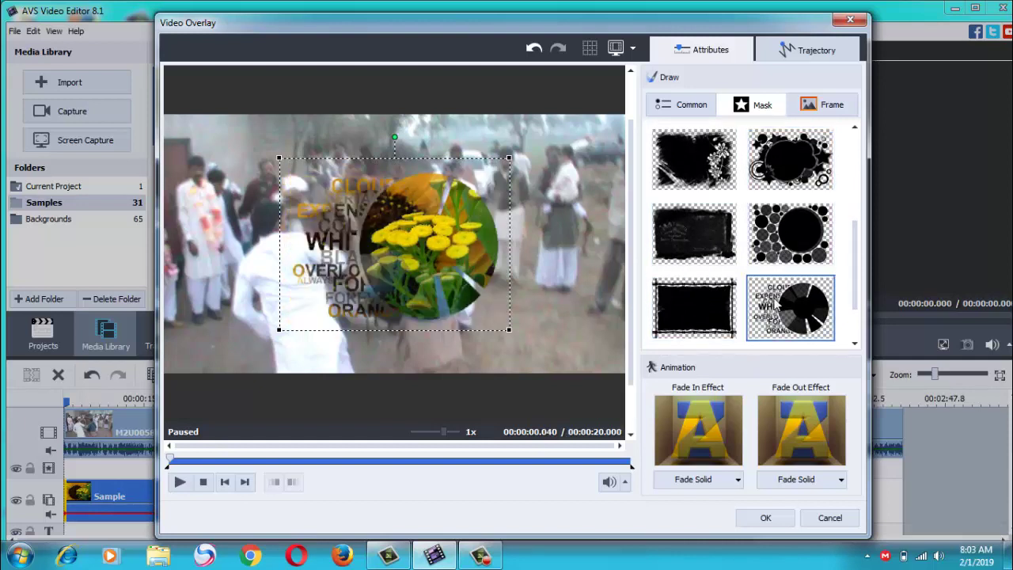
Try several decorative frames around the flower overlay and apply the brown parchment scroll frame
left_click(805, 113)
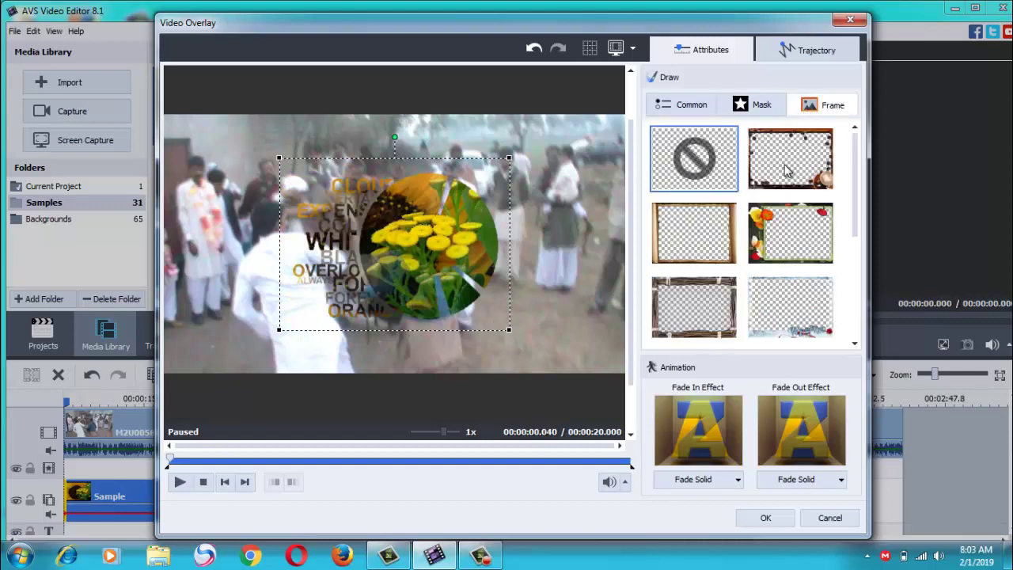
left_click(772, 174)
left_click(773, 234)
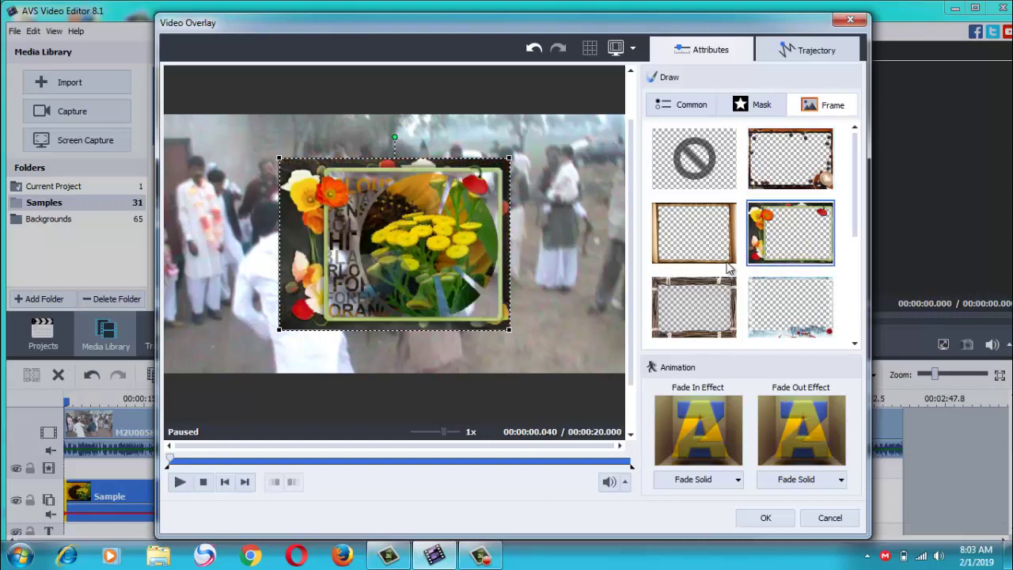
left_click(707, 251)
left_click(693, 316)
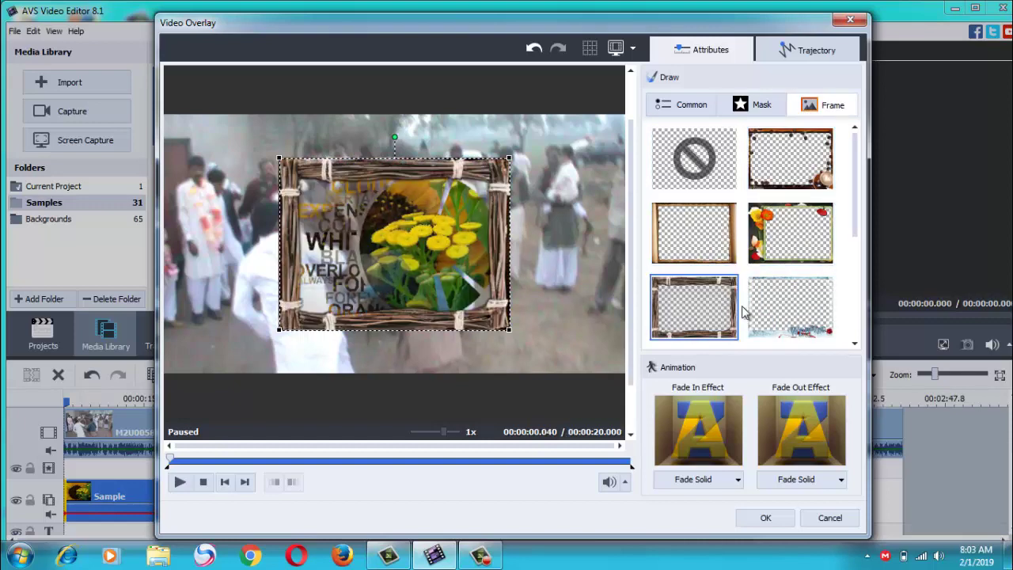
left_click(763, 314)
left_click(700, 254)
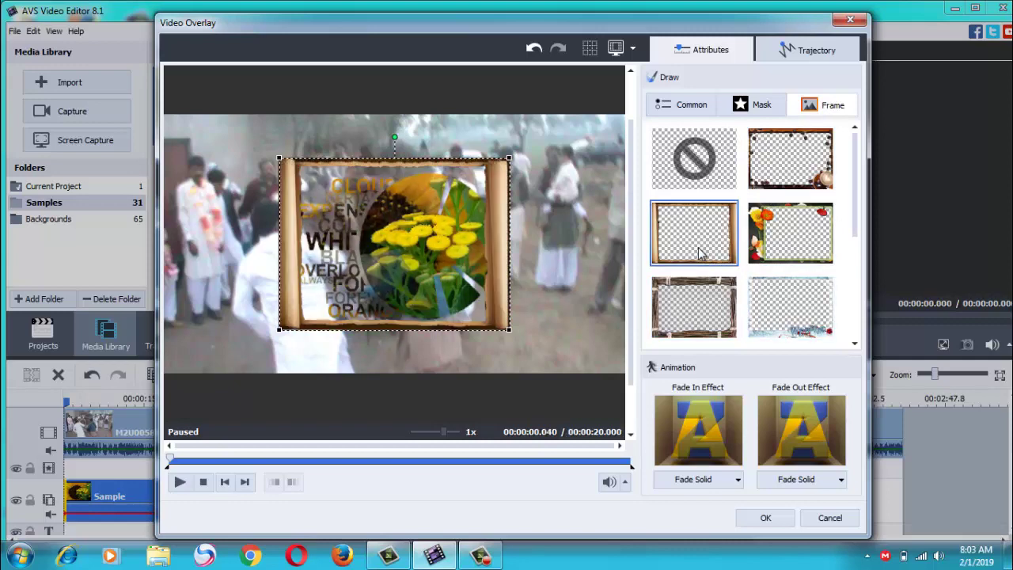
Remove the mask from the flower overlay and return to its frame options
left_click(754, 110)
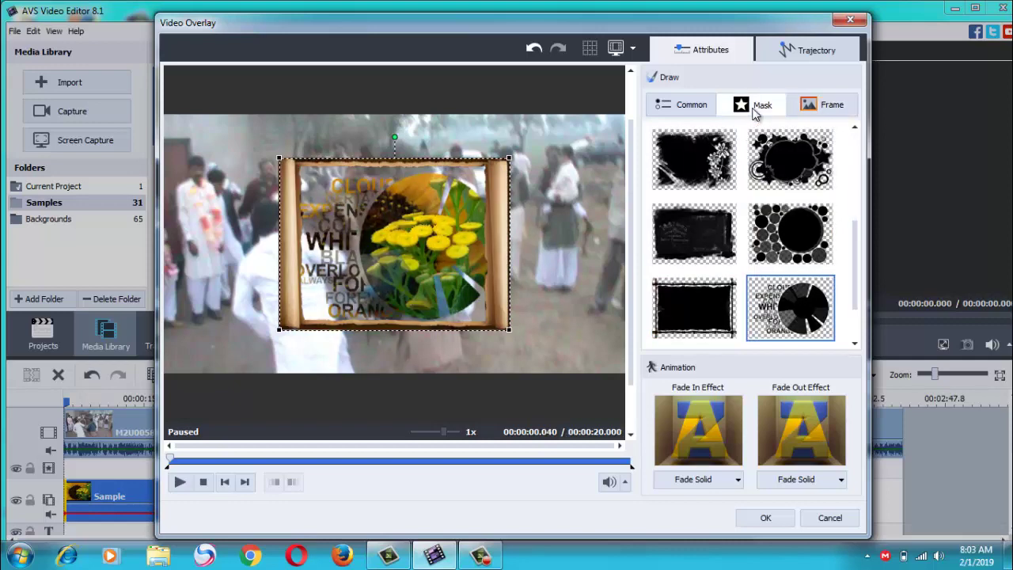
scroll(854, 258, "up", 5)
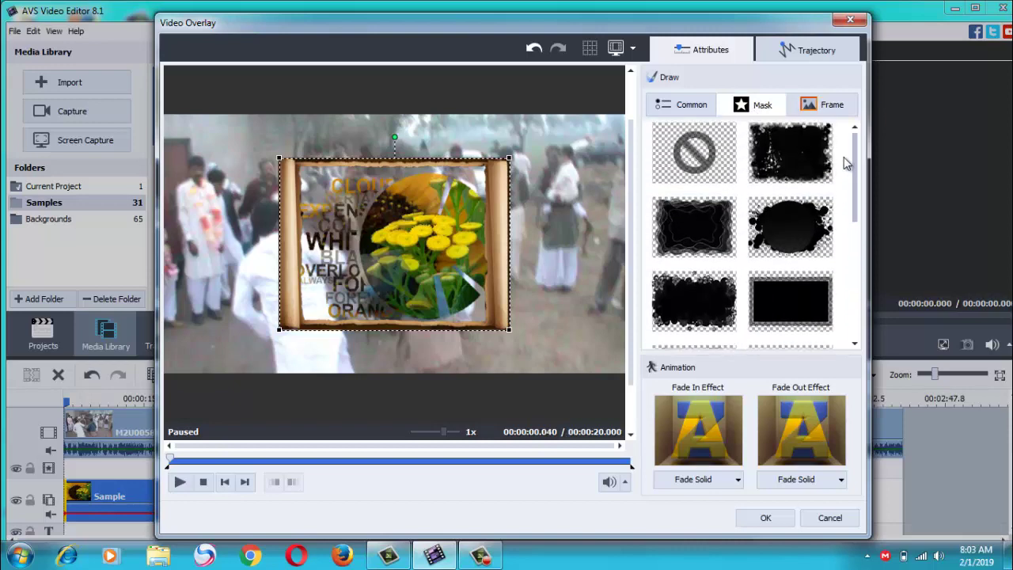
left_click(725, 175)
left_click(801, 109)
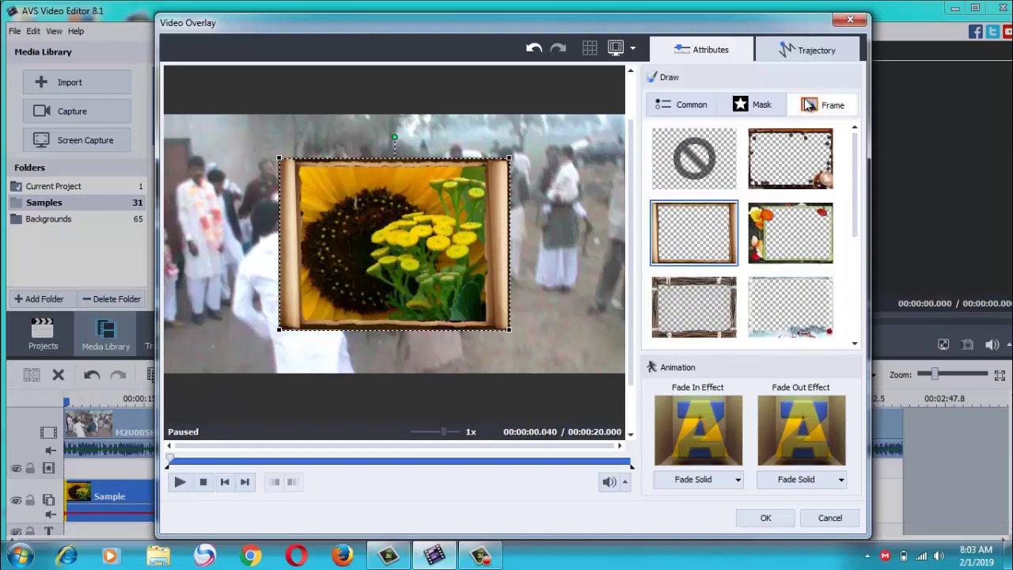
Try the straight left-to-right arrow trajectory on the flower overlay and preview its movement
left_click(782, 50)
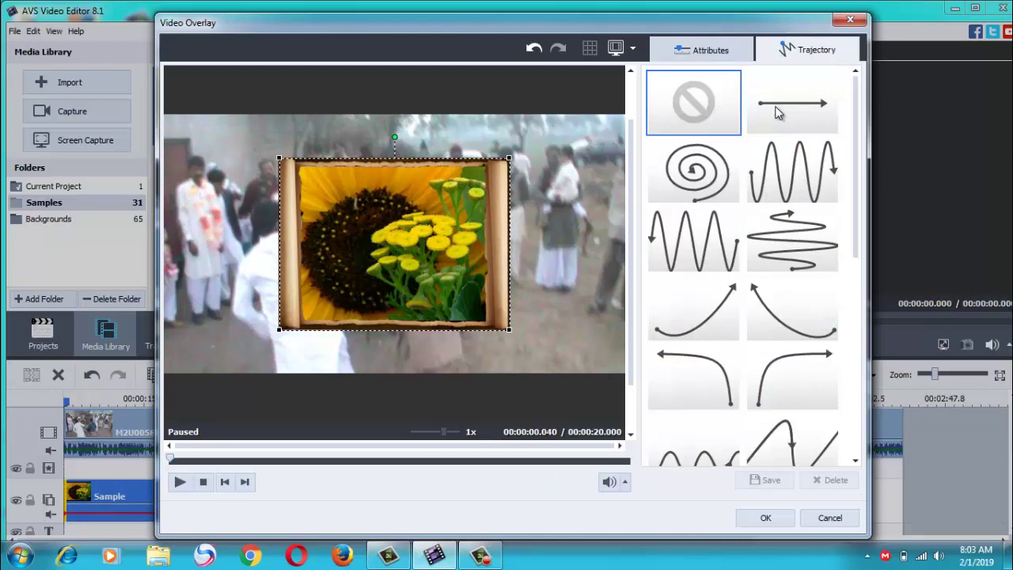
left_click(778, 113)
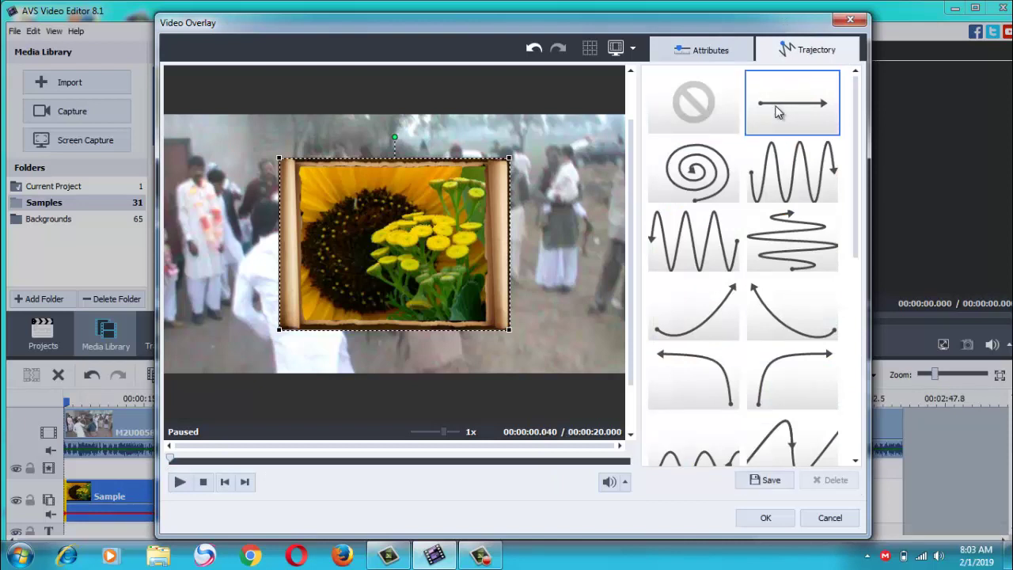
left_click(180, 482)
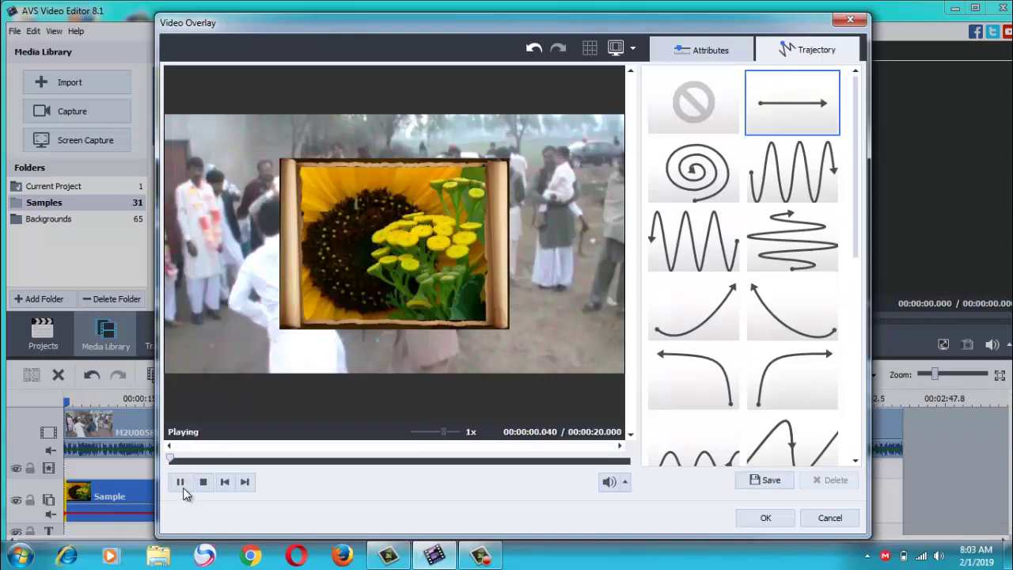
left_click(181, 482)
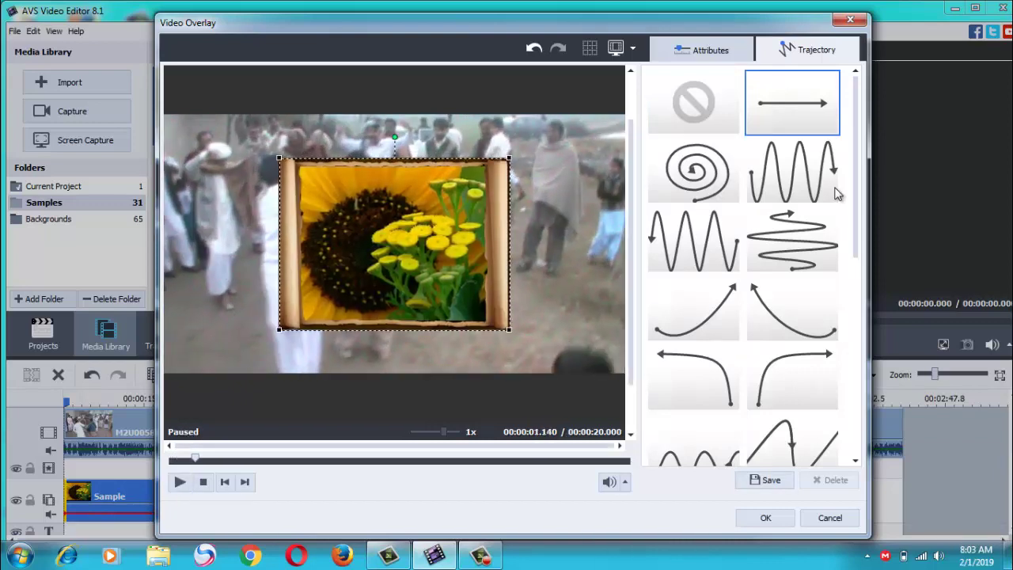
left_click(799, 122)
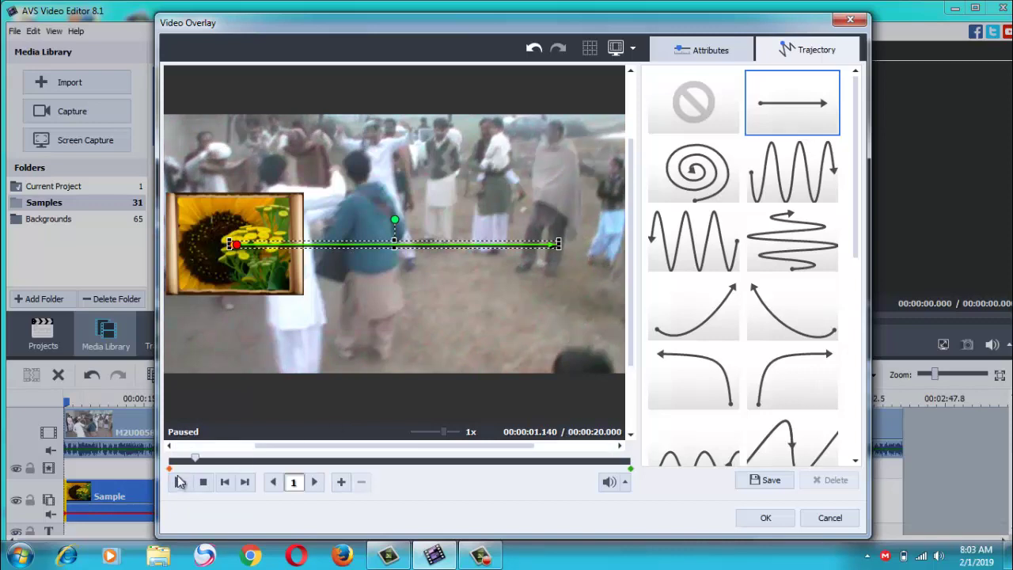
left_click(180, 483)
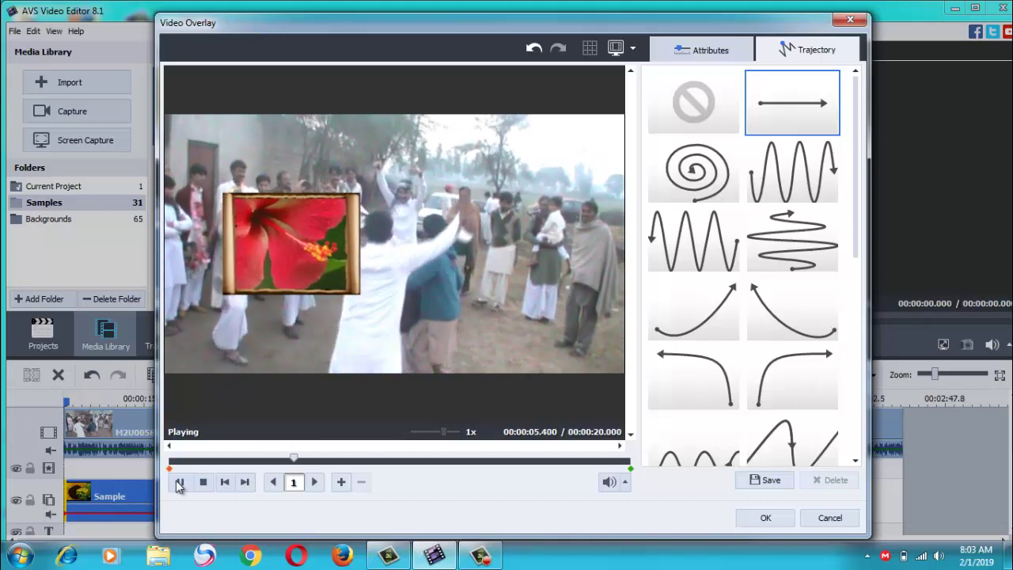
left_click(180, 482)
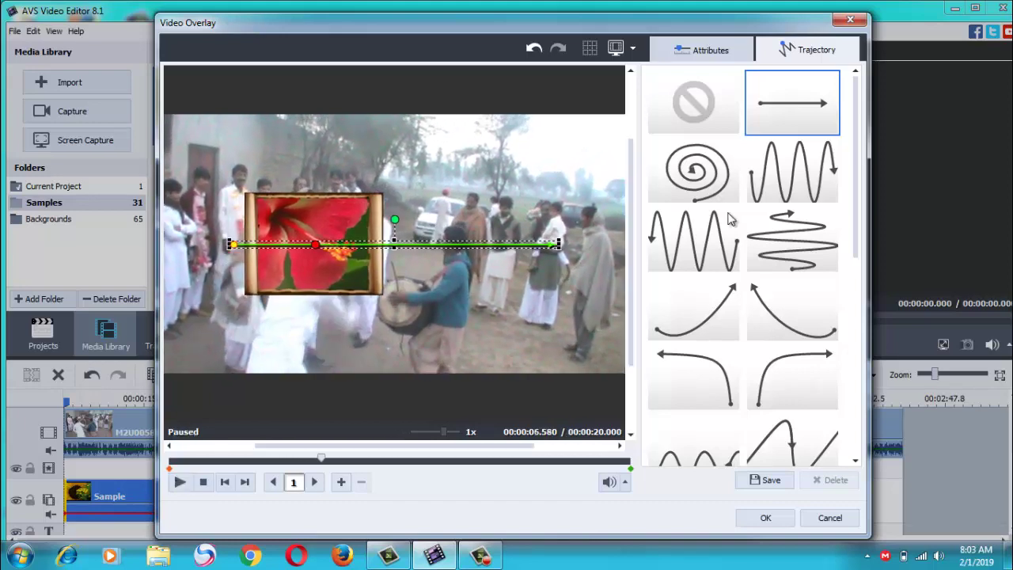
Try the spiral trajectory on the flower overlay and preview its movement
left_click(696, 178)
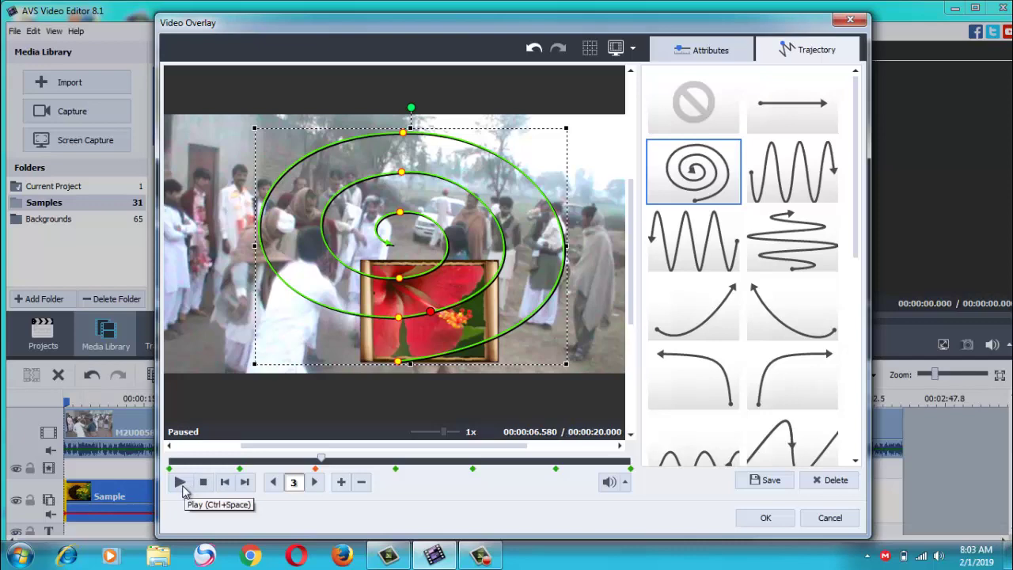
left_click(180, 482)
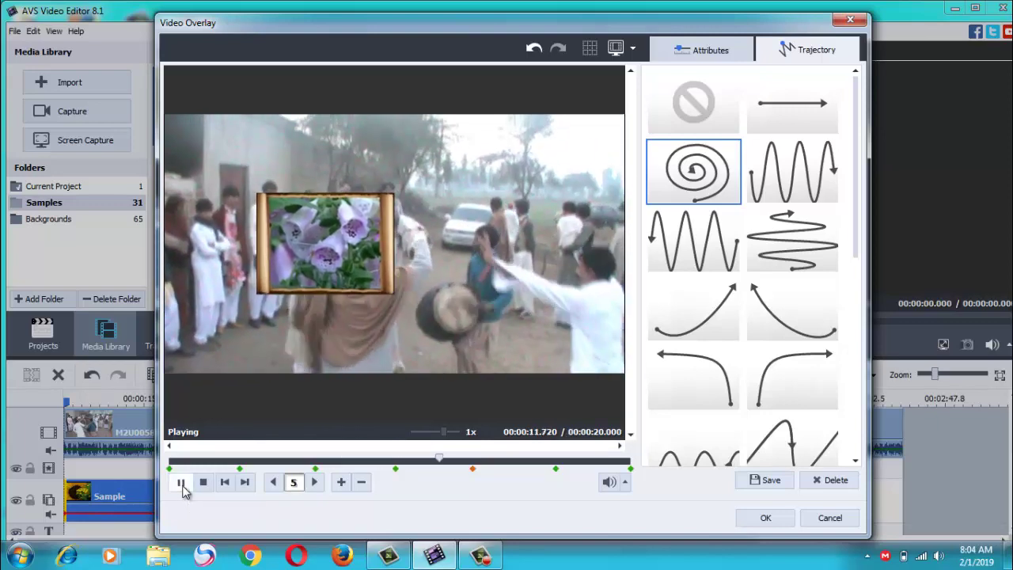
left_click(180, 482)
Apply the diagonal zigzag trajectory to the flower overlay and preview its movement
left_click_drag(853, 171, 849, 340)
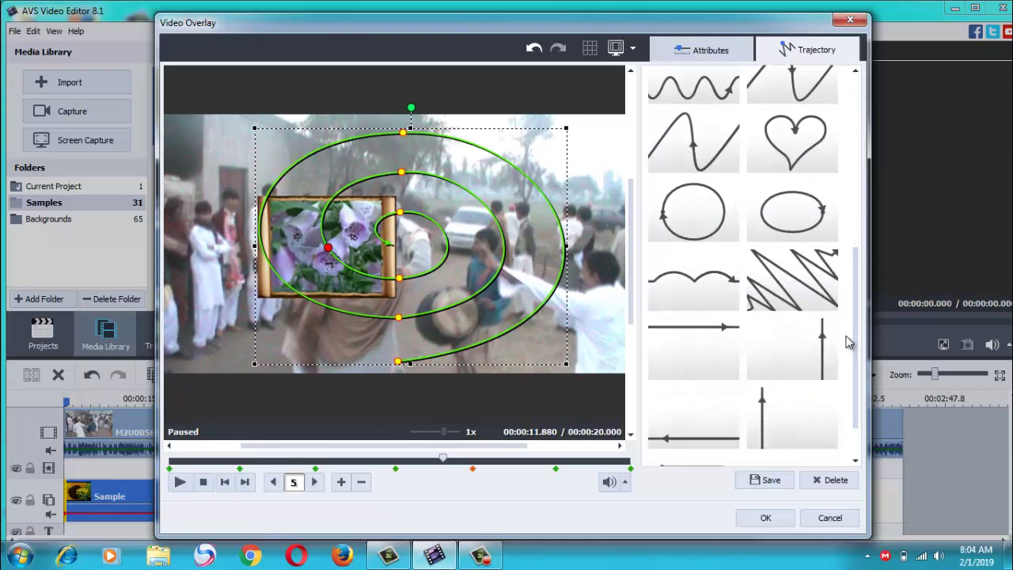
left_click(791, 299)
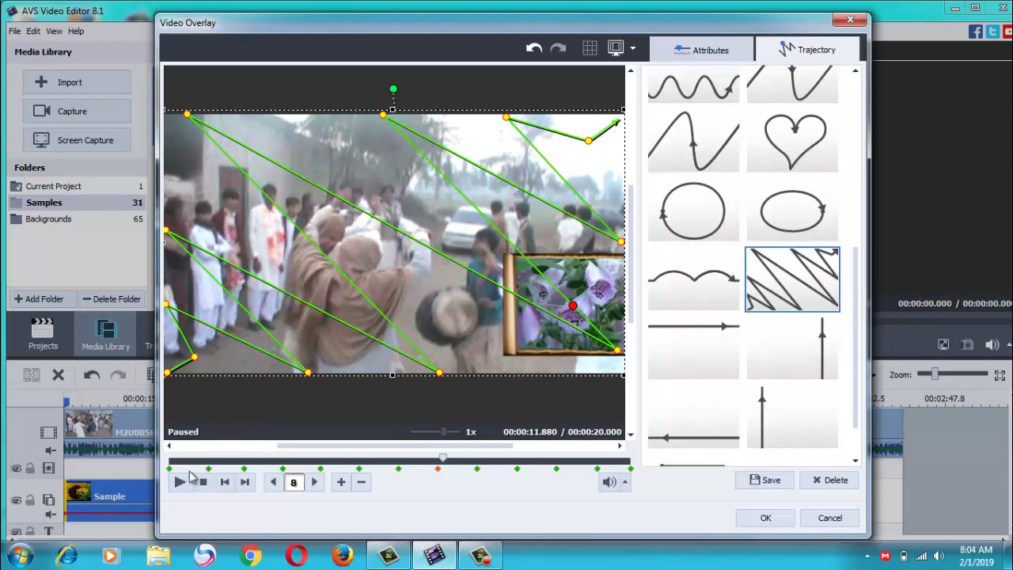
left_click(180, 484)
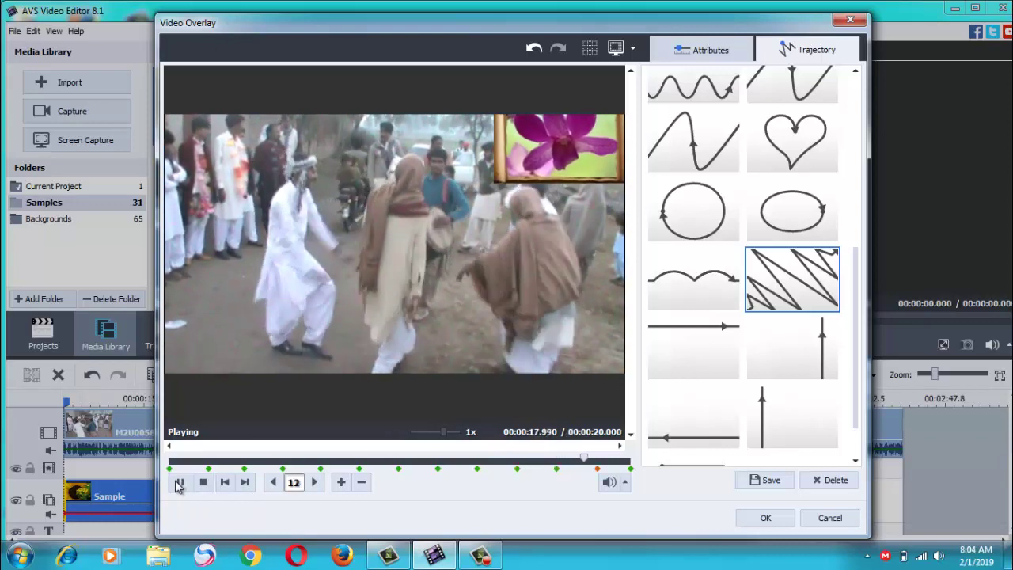
Stop the preview, remove the trajectory from the flower overlay, and move the overlay to the middle of the frame
left_click(178, 484)
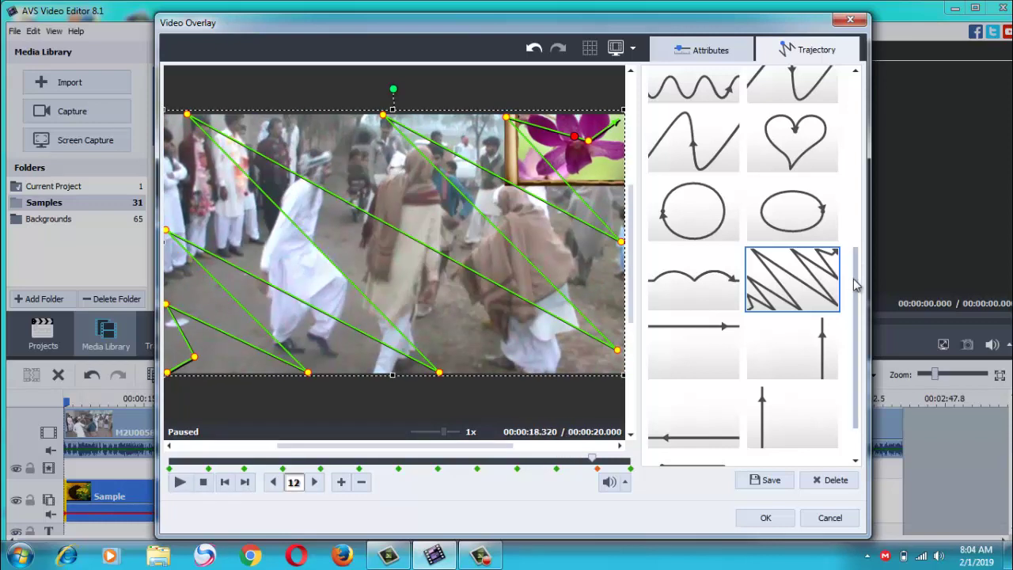
left_click_drag(857, 285, 875, 74)
left_click(687, 112)
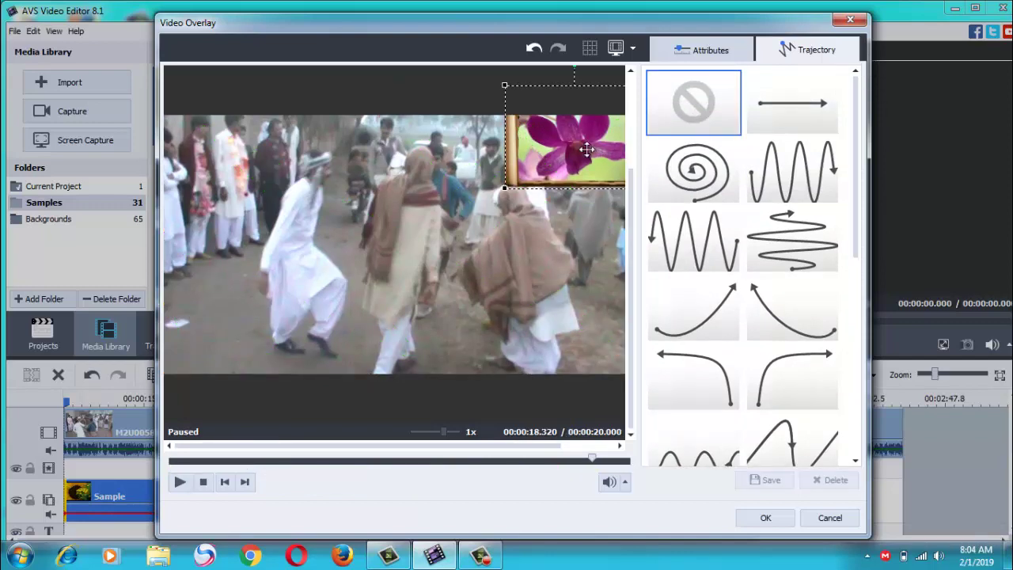
left_click(544, 187)
left_click_drag(544, 187, 396, 253)
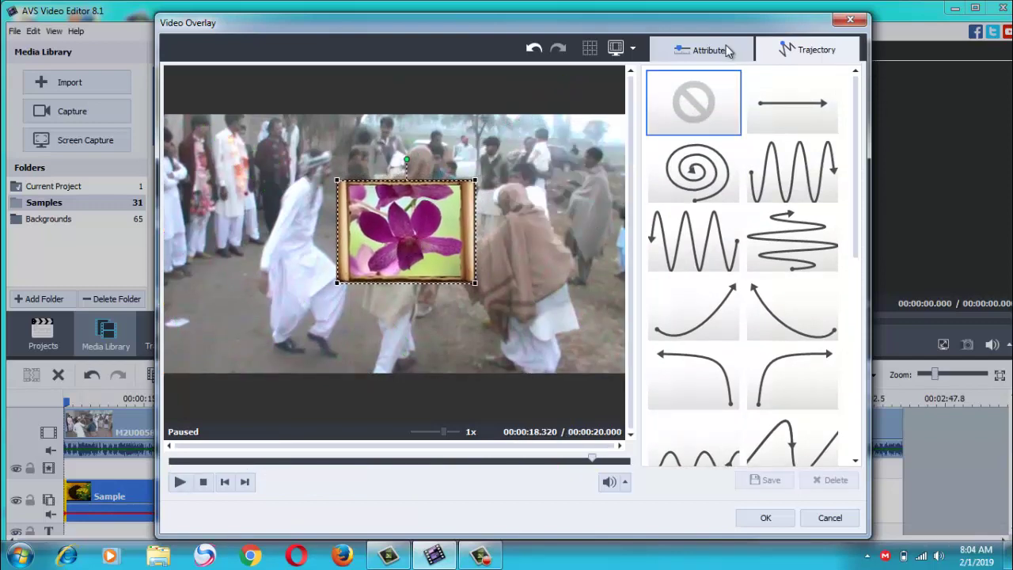
Give the flower overlay another Page Turn Album fade-in effect ending at about 1.67 s and preview it from the start
left_click(717, 49)
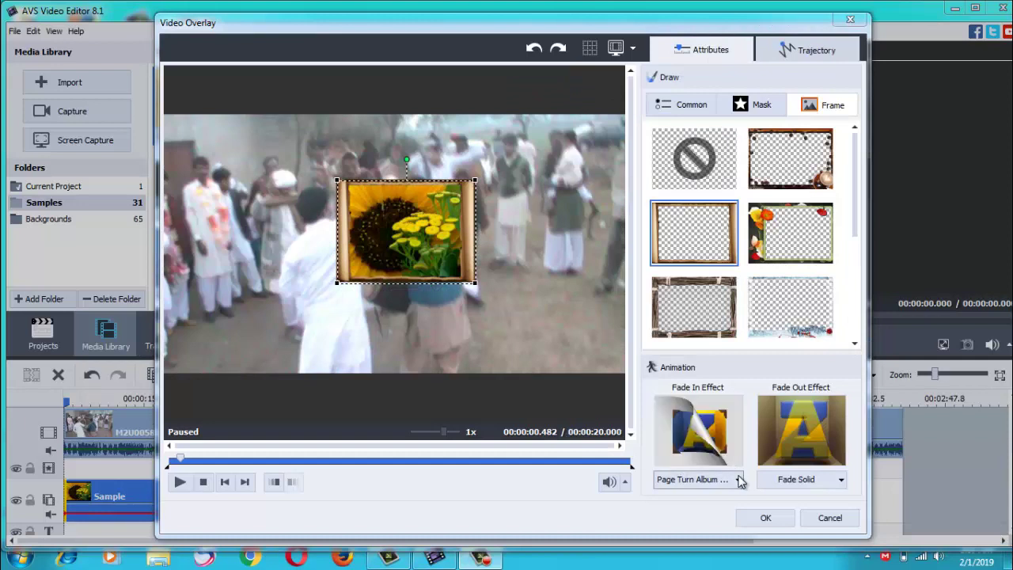
left_click(737, 479)
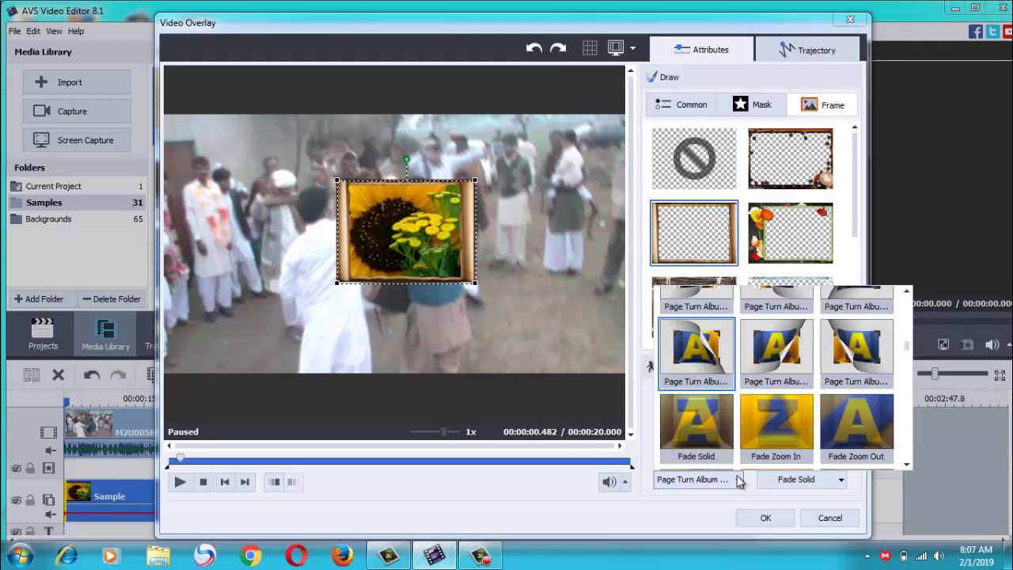
left_click(766, 356)
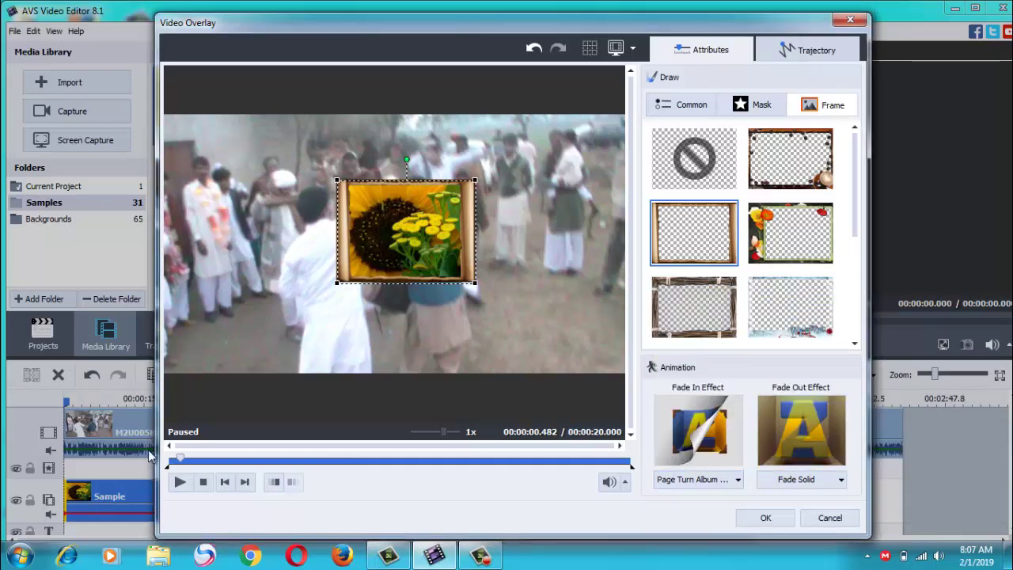
left_click(208, 462)
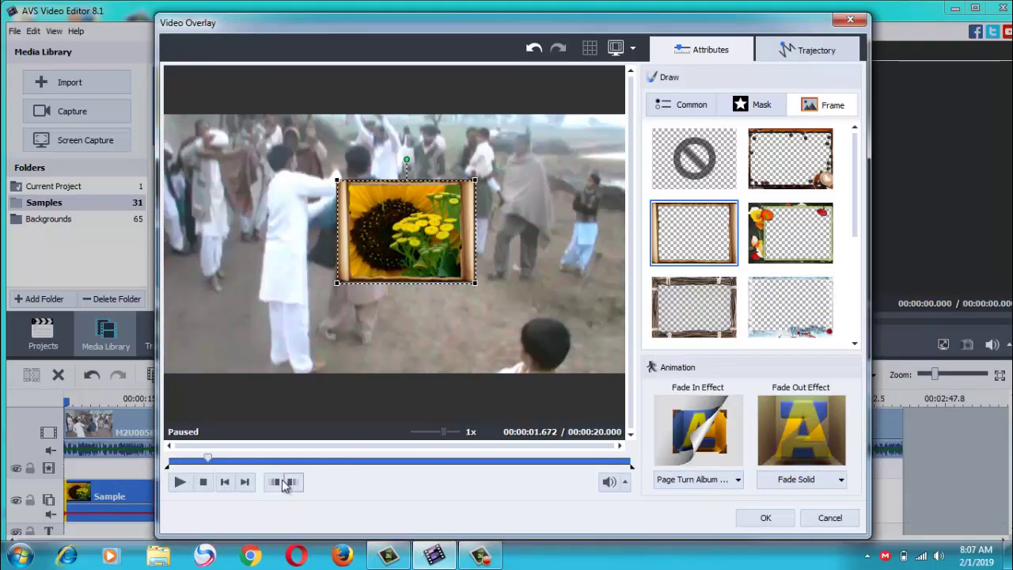
left_click(274, 482)
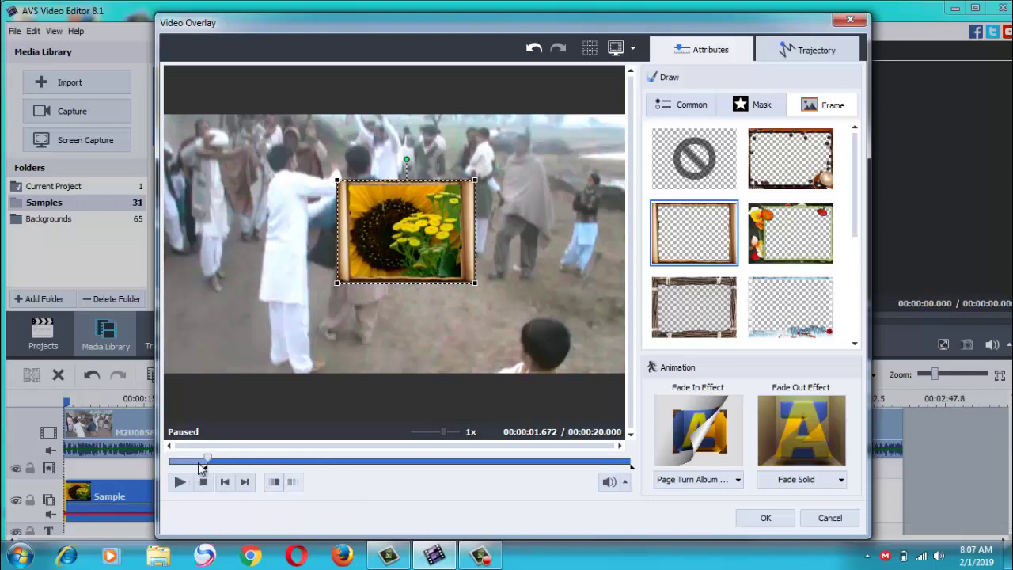
left_click_drag(206, 461, 165, 462)
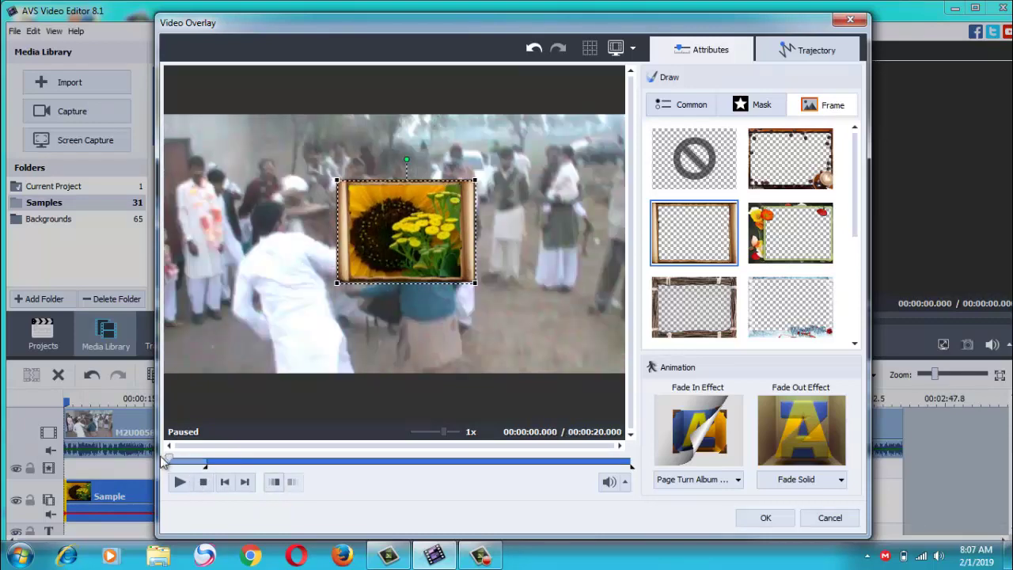
left_click(179, 482)
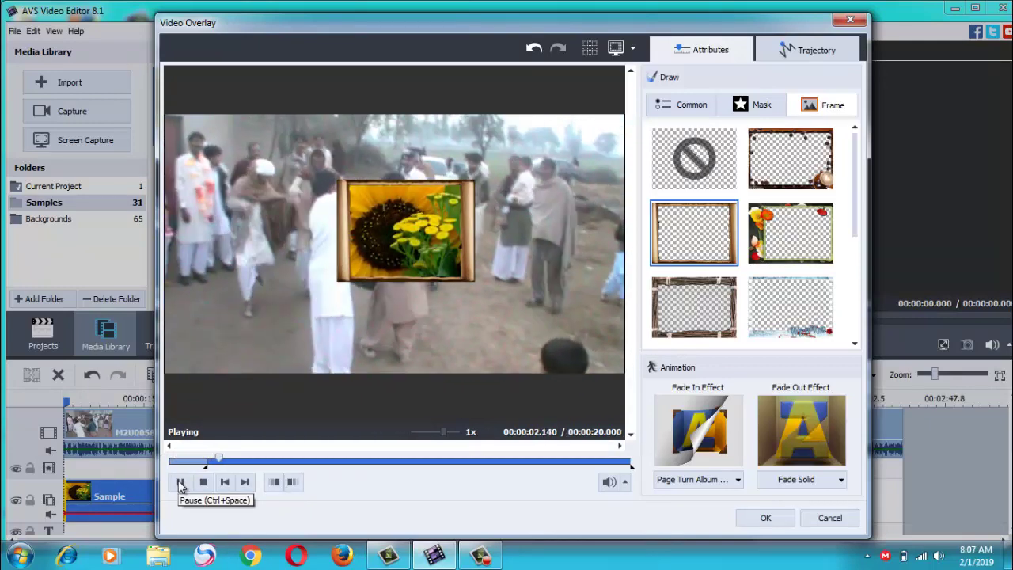
left_click(179, 482)
Change the flower overlay's fade-in effect to Mosaic Random and preview it from the start
left_click(737, 481)
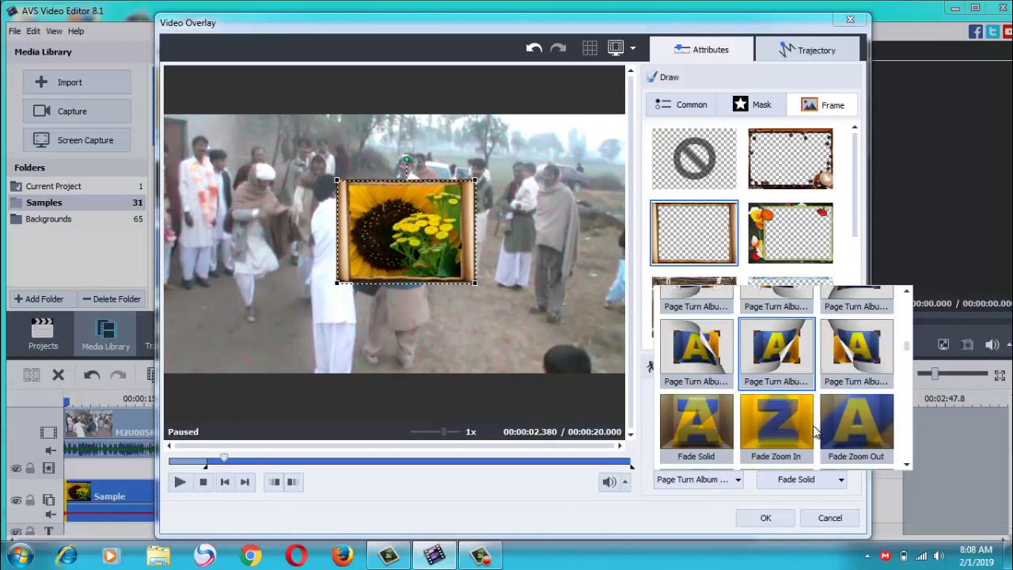
scroll(808, 428, "down", 10)
scroll(811, 431, "down", 6)
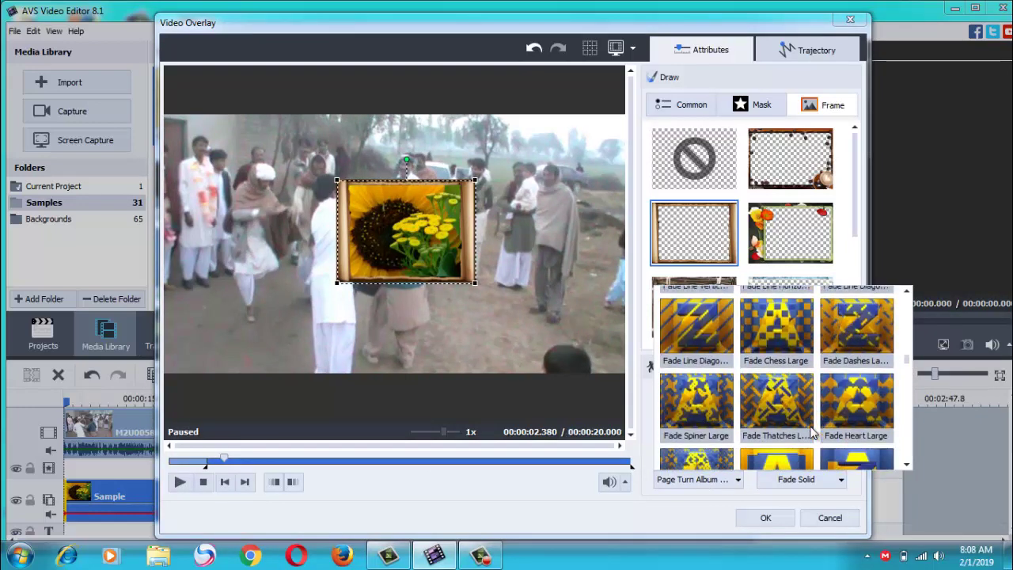
left_click(769, 405)
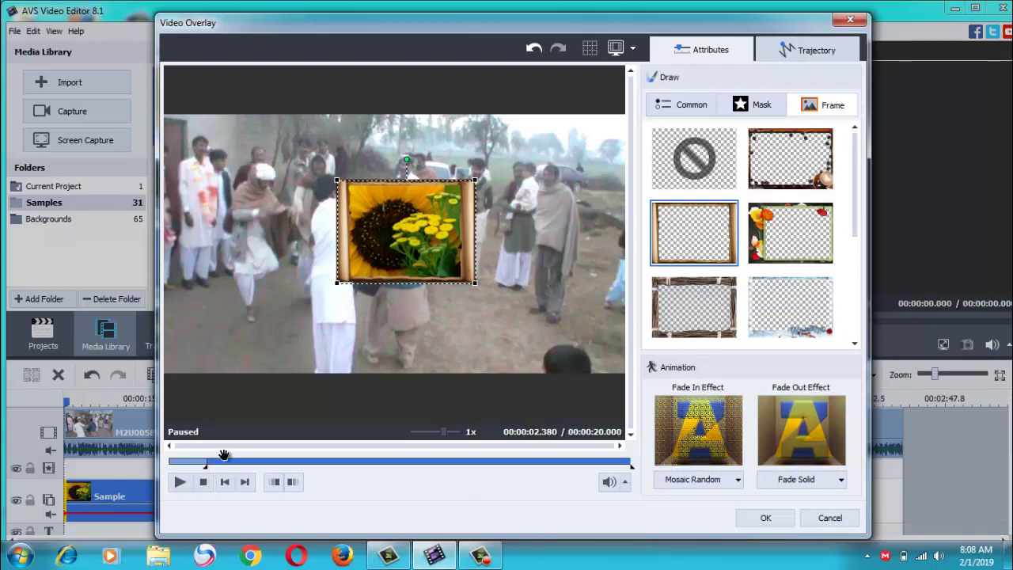
left_click_drag(212, 459, 162, 462)
left_click(179, 484)
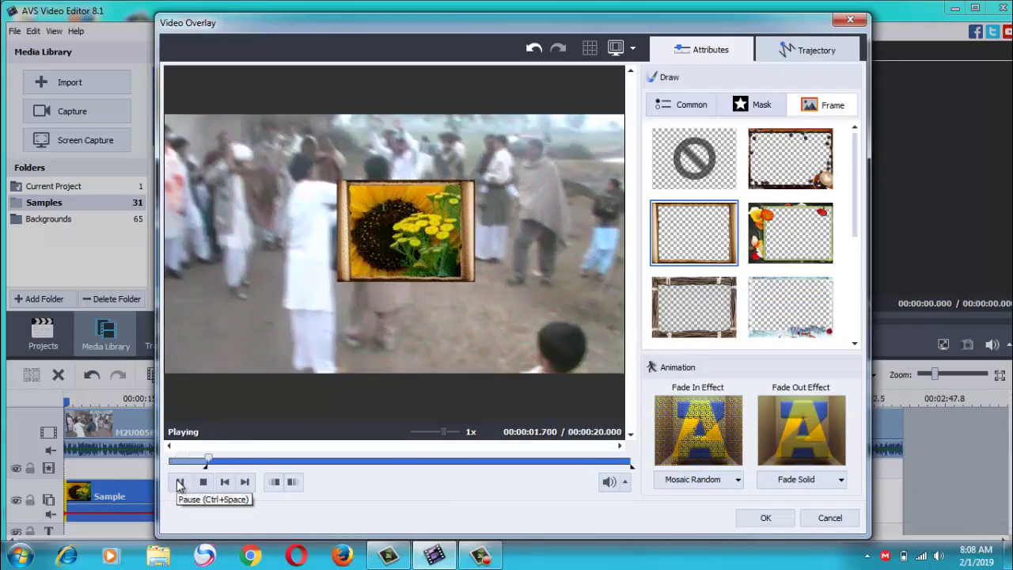
left_click(180, 485)
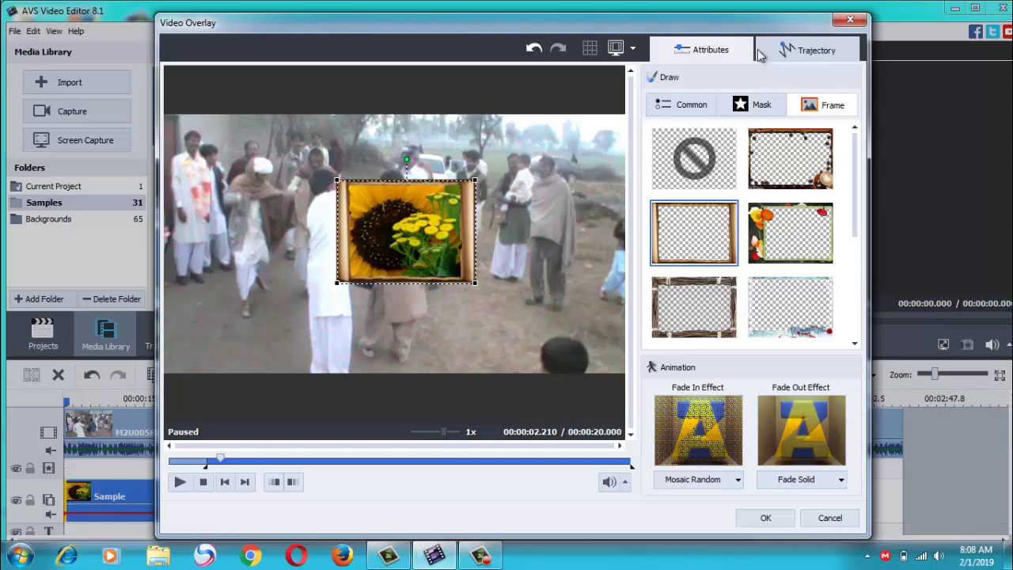
Close the overlay editor with its settings applied and delete the Sample flower overlay from the timeline
left_click(776, 53)
left_click(716, 51)
left_click(689, 111)
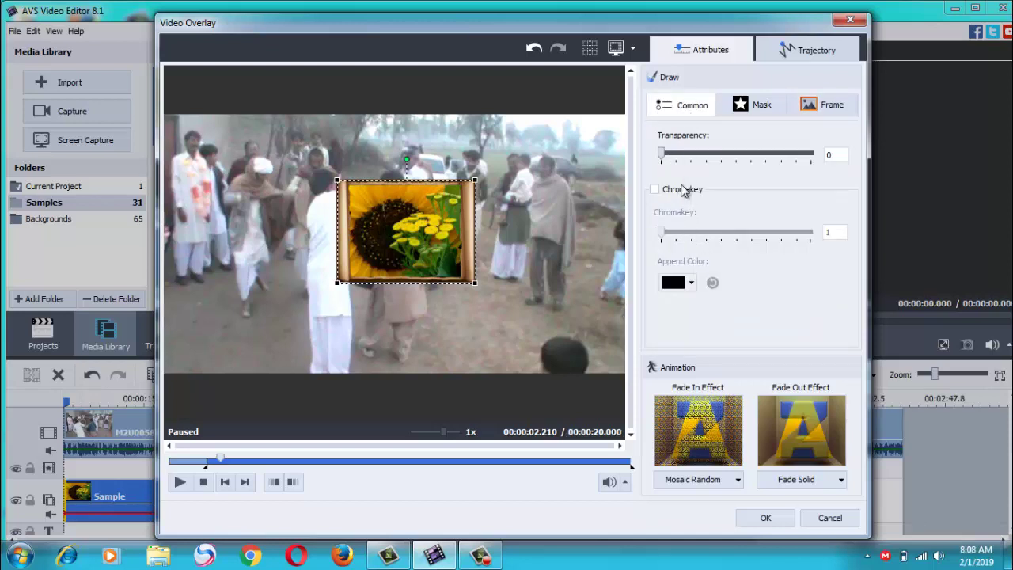
left_click(761, 519)
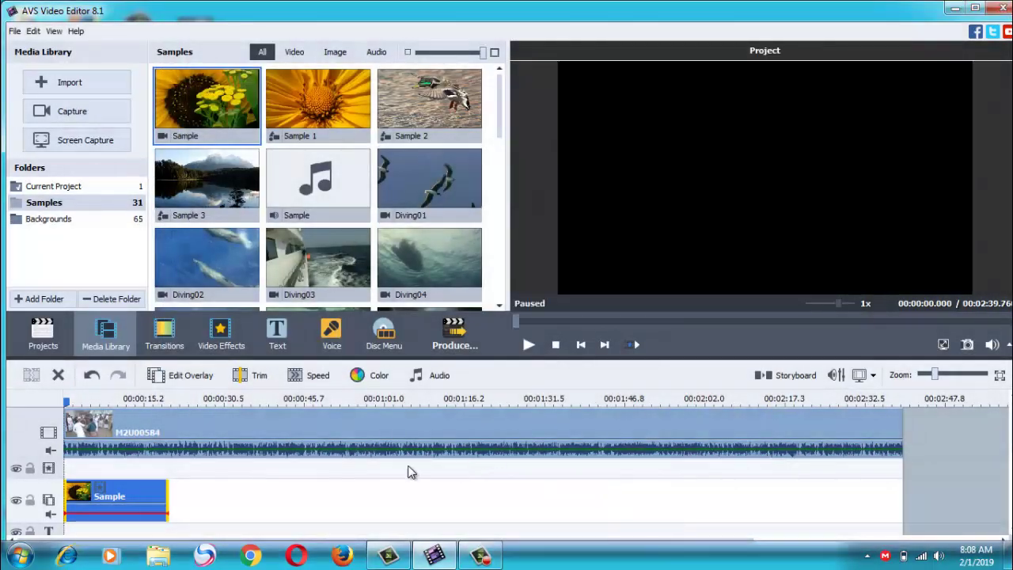
right_click(107, 503)
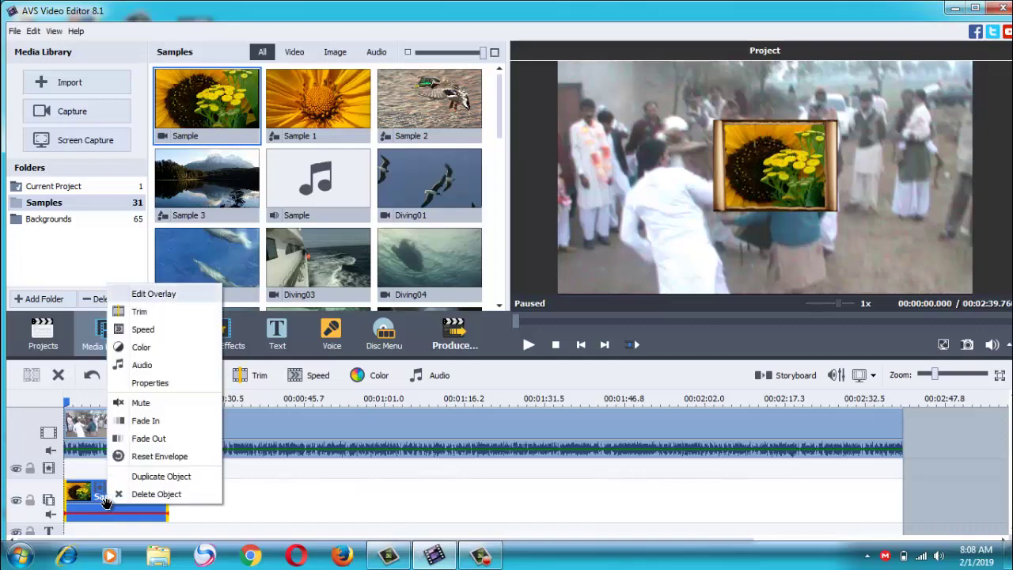
left_click(136, 492)
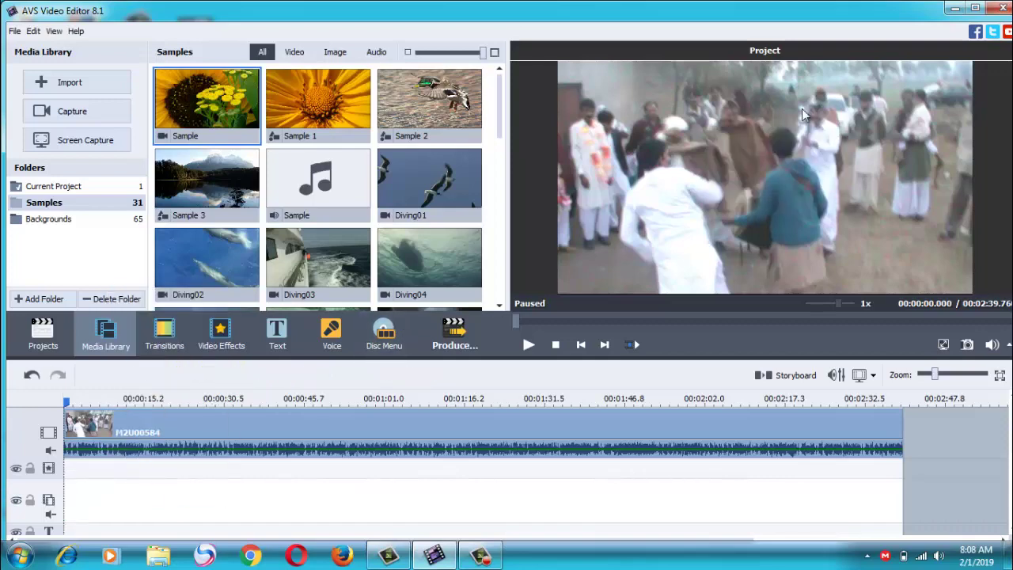
Bring the green-screen fireworks video 1 from the desktop onto the main track's end and place another copy at the overlay track's start
left_click(955, 8)
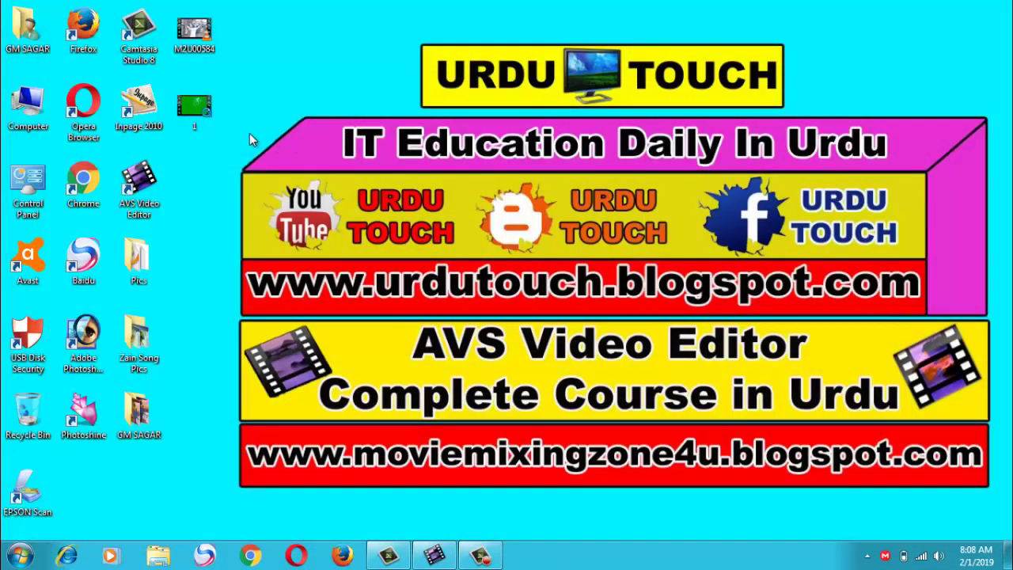
left_click_drag(198, 115, 203, 479)
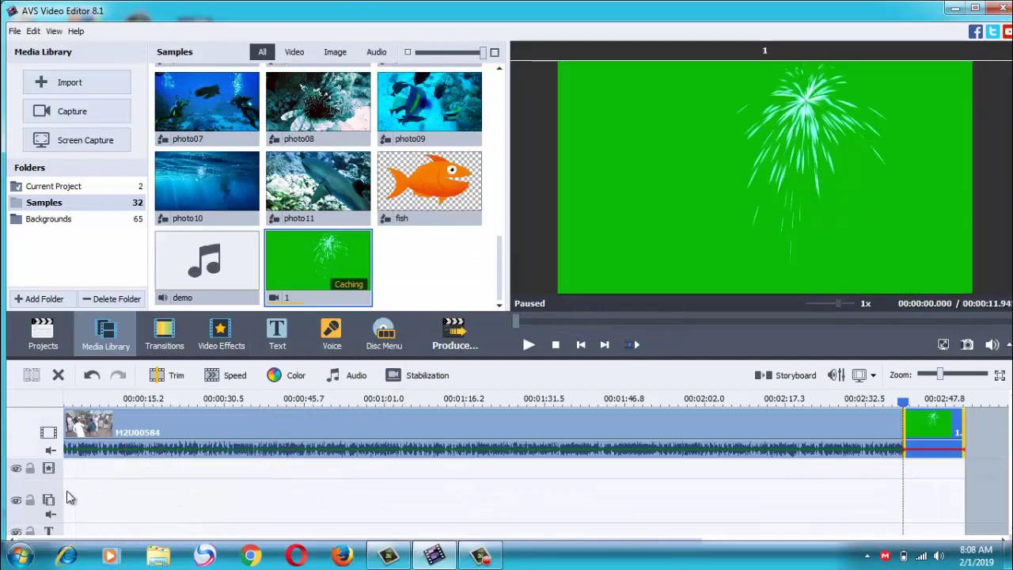
left_click_drag(299, 277, 67, 511)
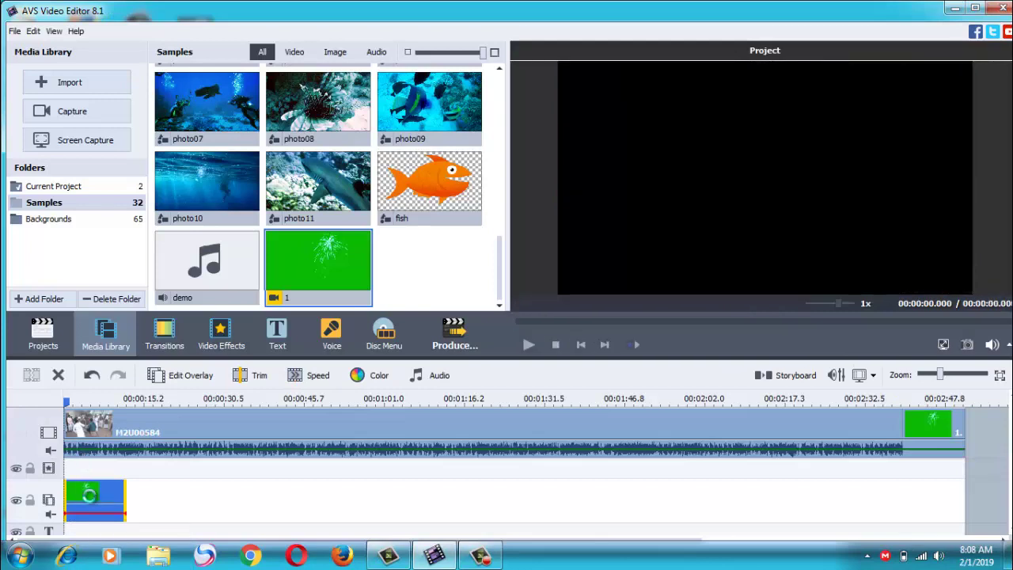
Enlarge the fireworks overlay to nearly fill the frame and key out its bright green background with Chromakey at 100
double_click(89, 495)
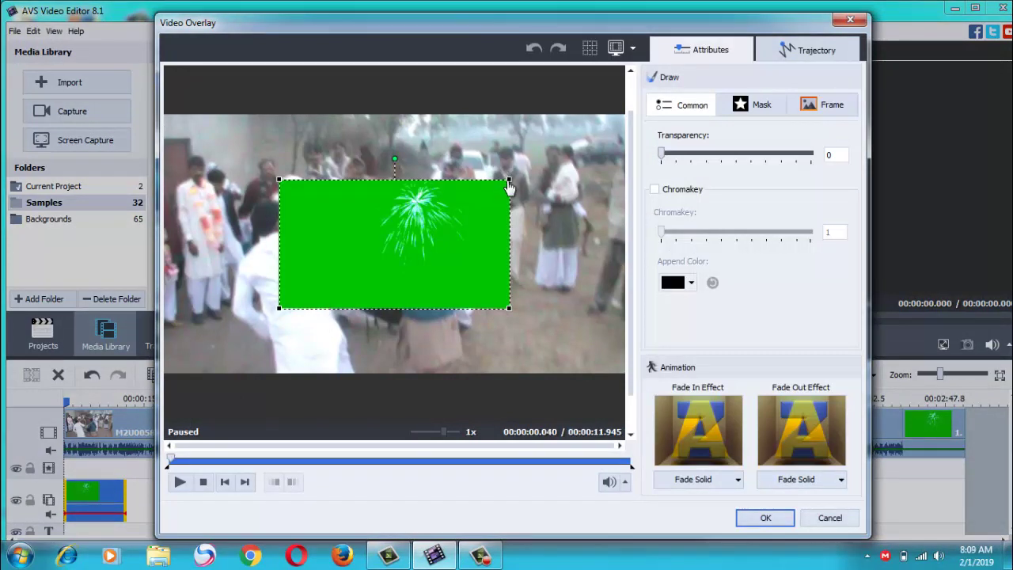
left_click_drag(510, 185, 602, 110)
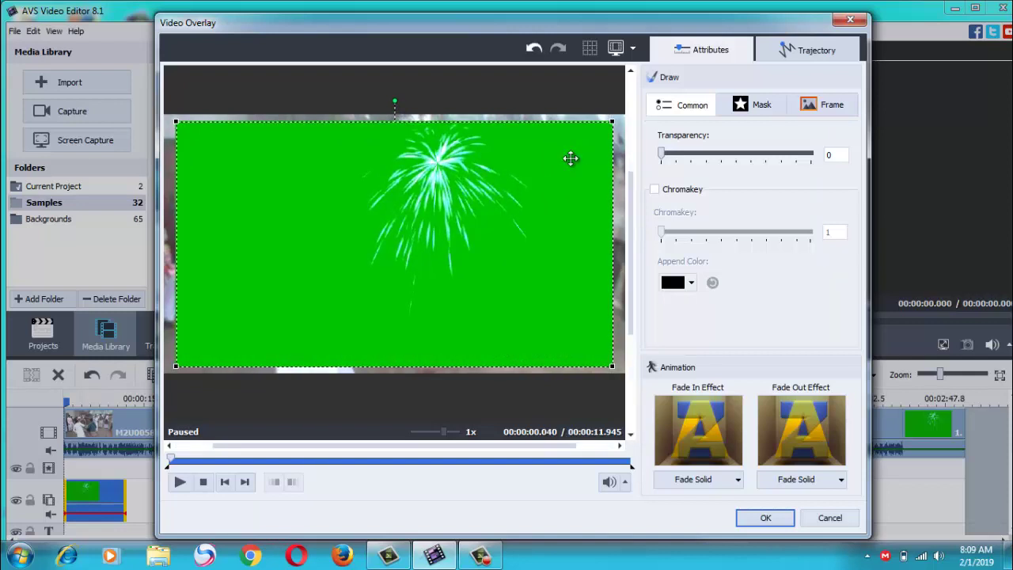
left_click(656, 191)
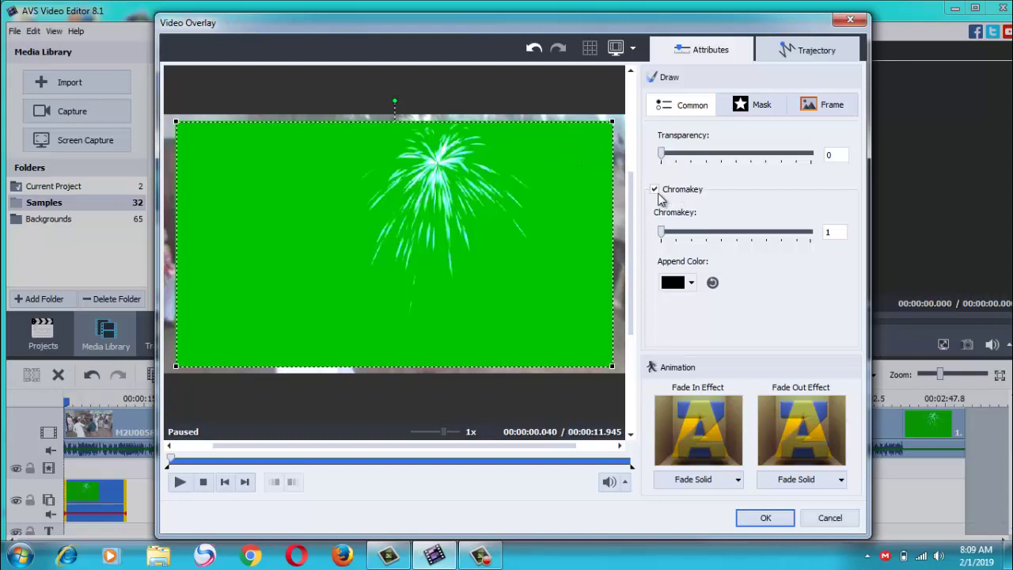
left_click(691, 282)
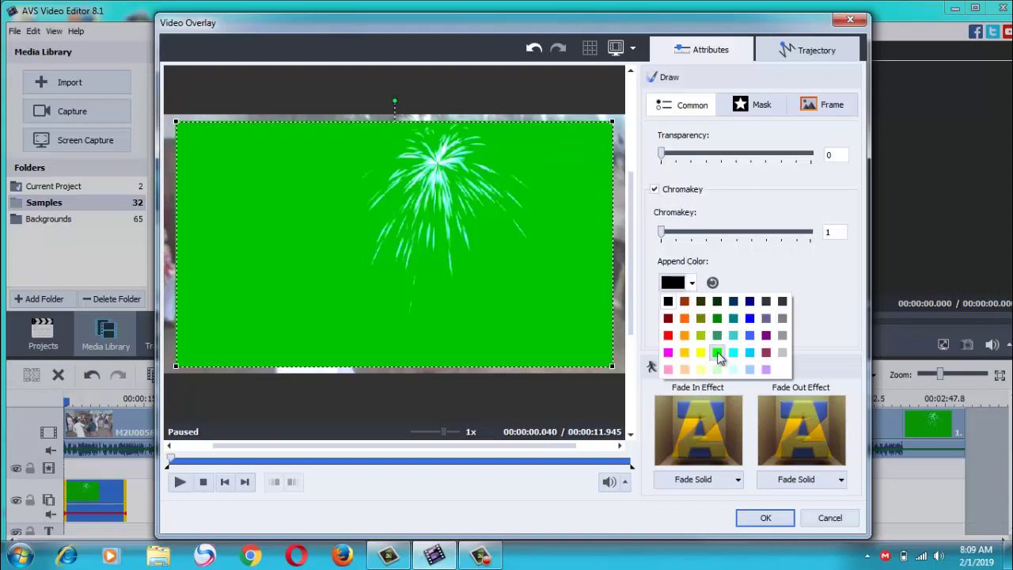
left_click(717, 353)
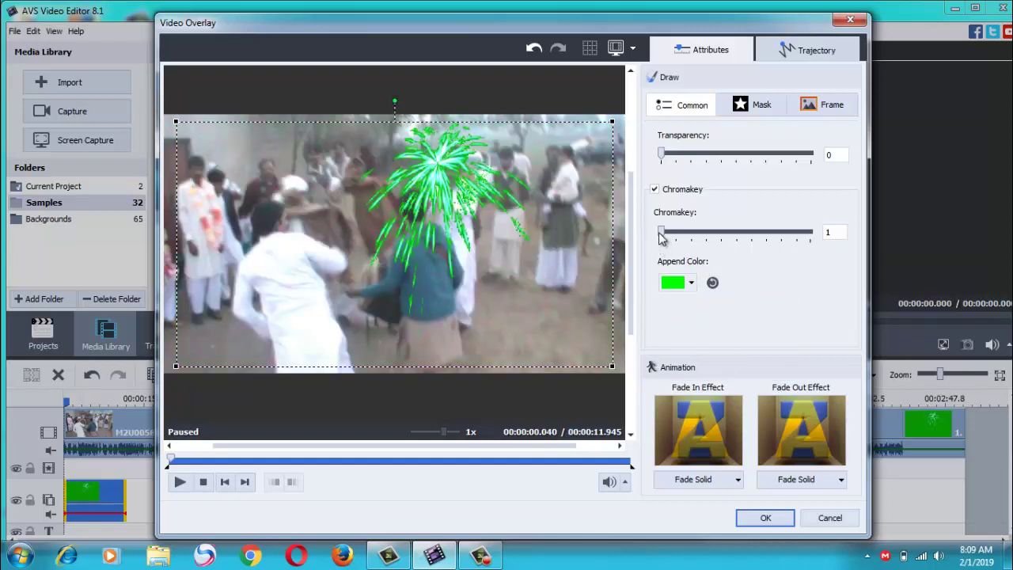
left_click_drag(661, 236, 815, 235)
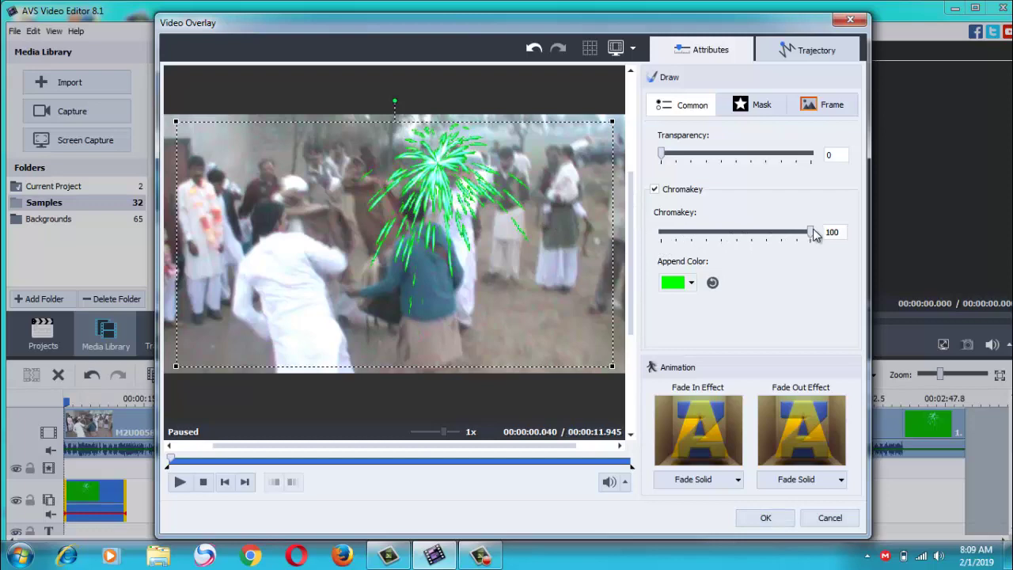
left_click(766, 519)
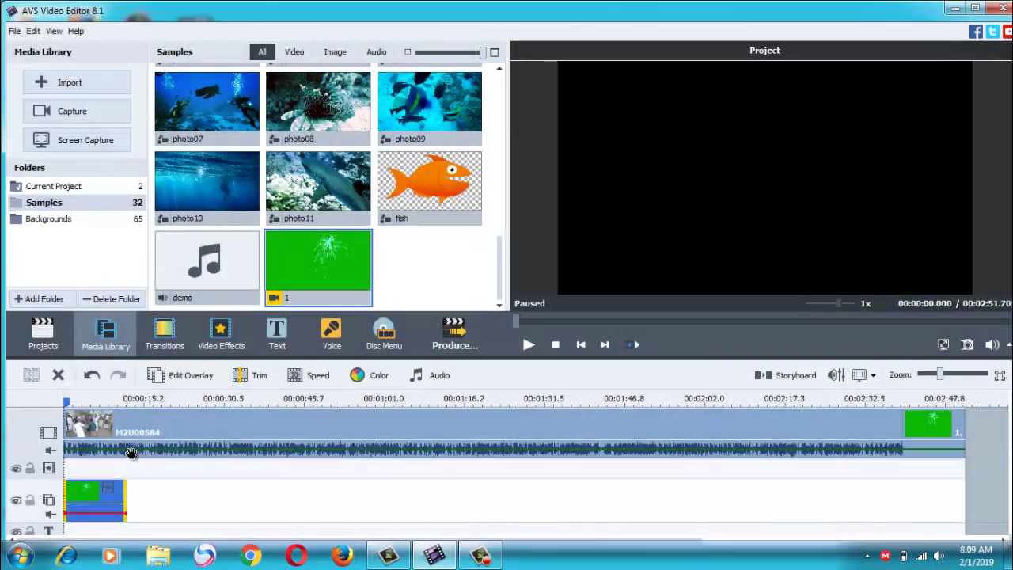
Preview the keyed fireworks over the main video and add a second copy of clip 1 directly after it in the overlay track
left_click(528, 346)
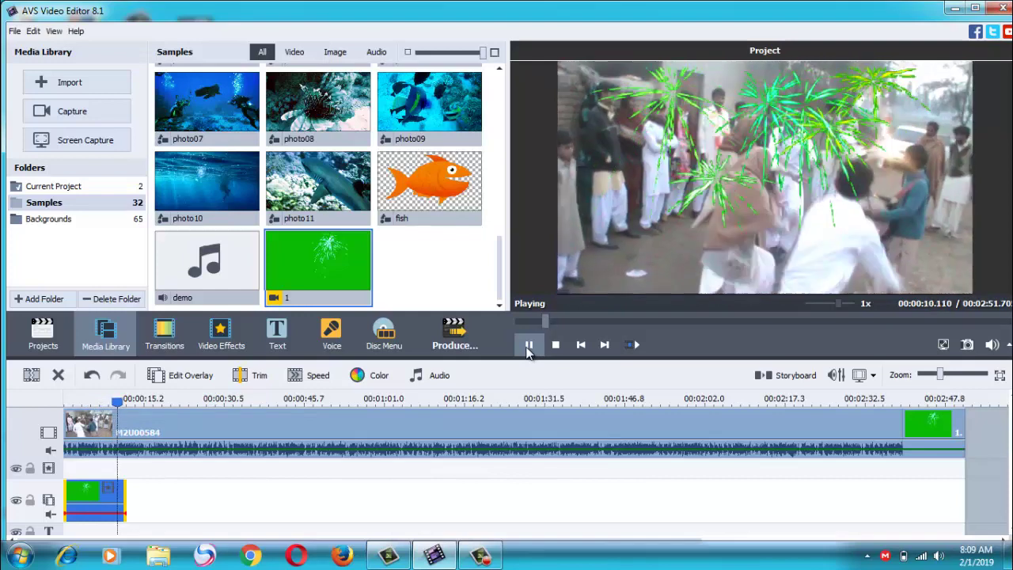
left_click(528, 350)
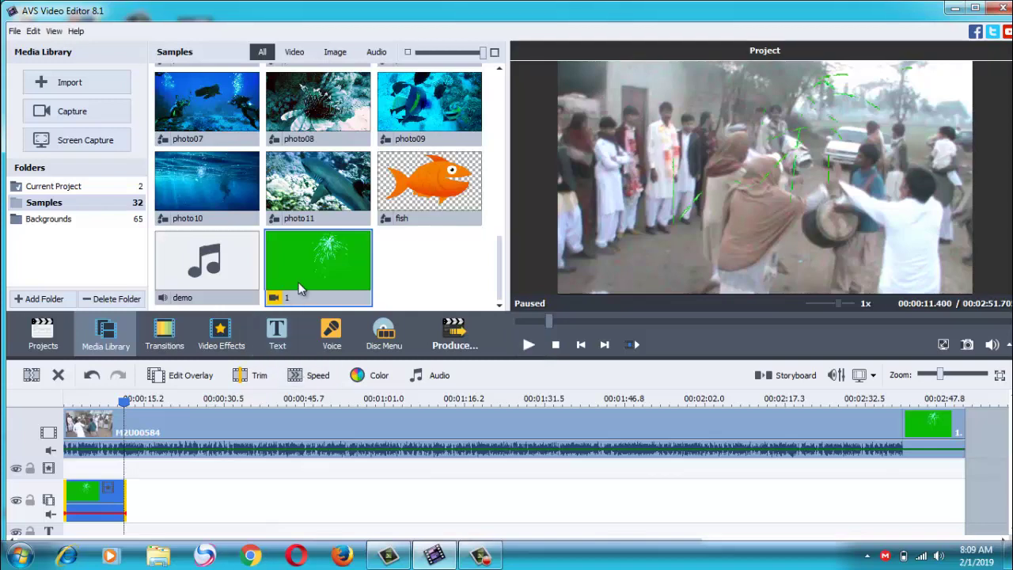
left_click_drag(302, 289, 128, 502)
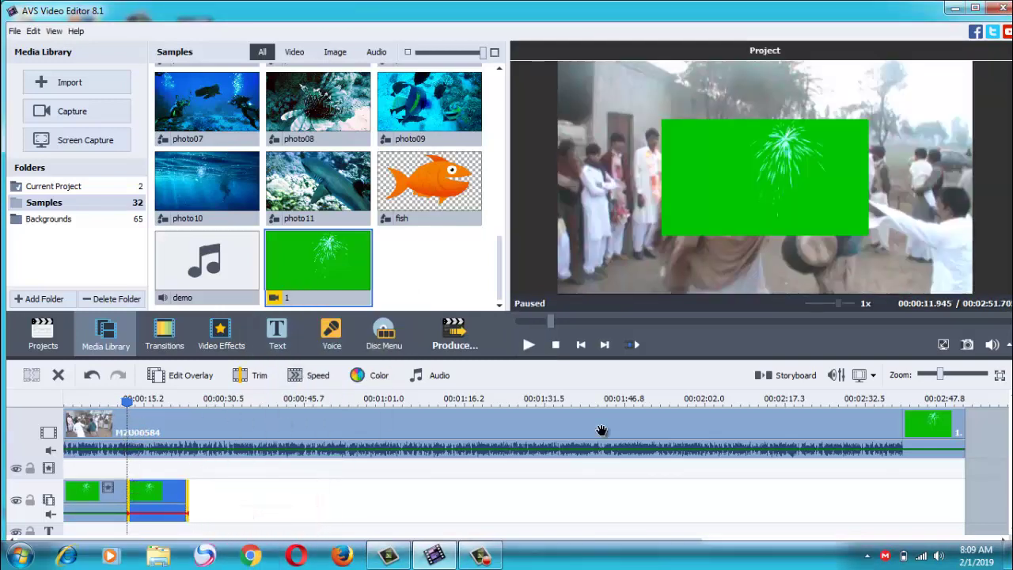
Preview the second, unkeyed fireworks overlay and replay the project from the beginning
left_click(529, 346)
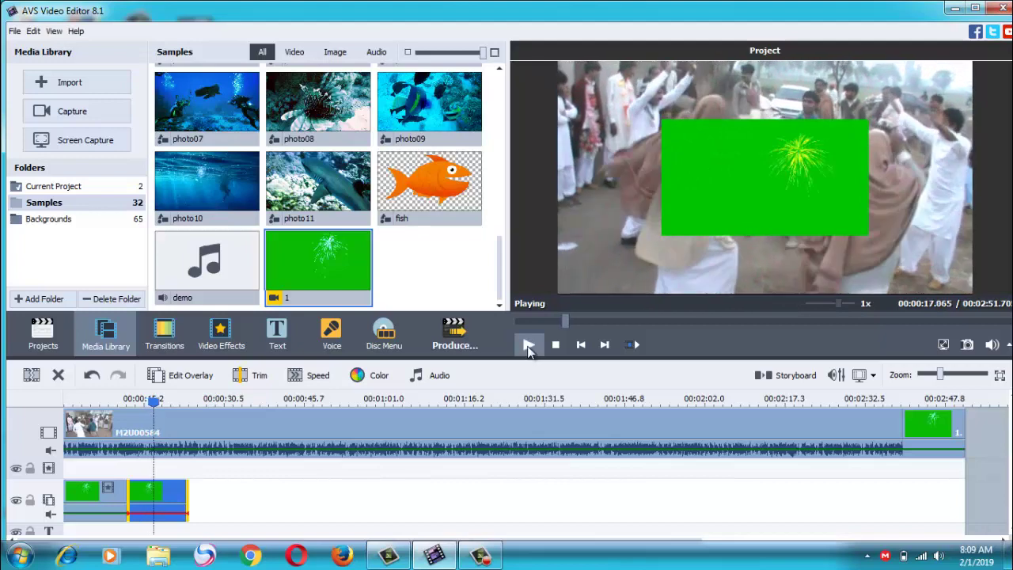
left_click(529, 346)
left_click_drag(154, 401, 65, 413)
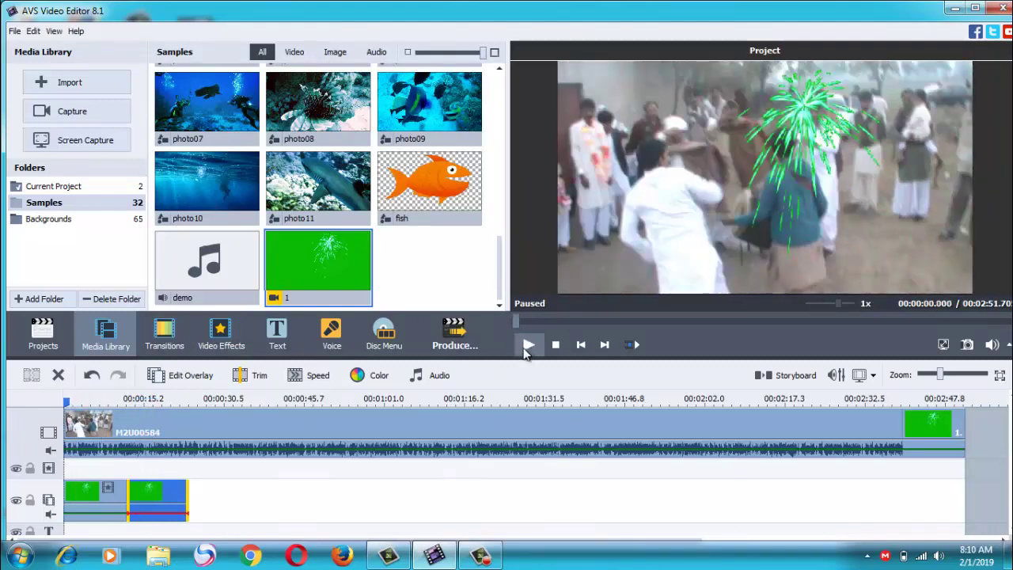
left_click(528, 345)
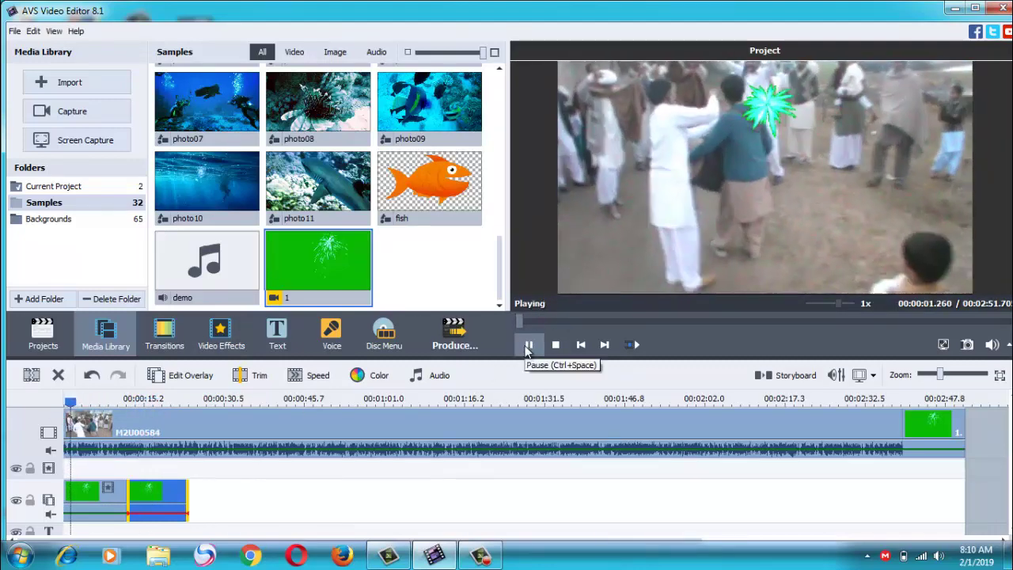
Pause the preview, add the demo audio sample at the start of the music track and raise its volume line to maximum
left_click(528, 345)
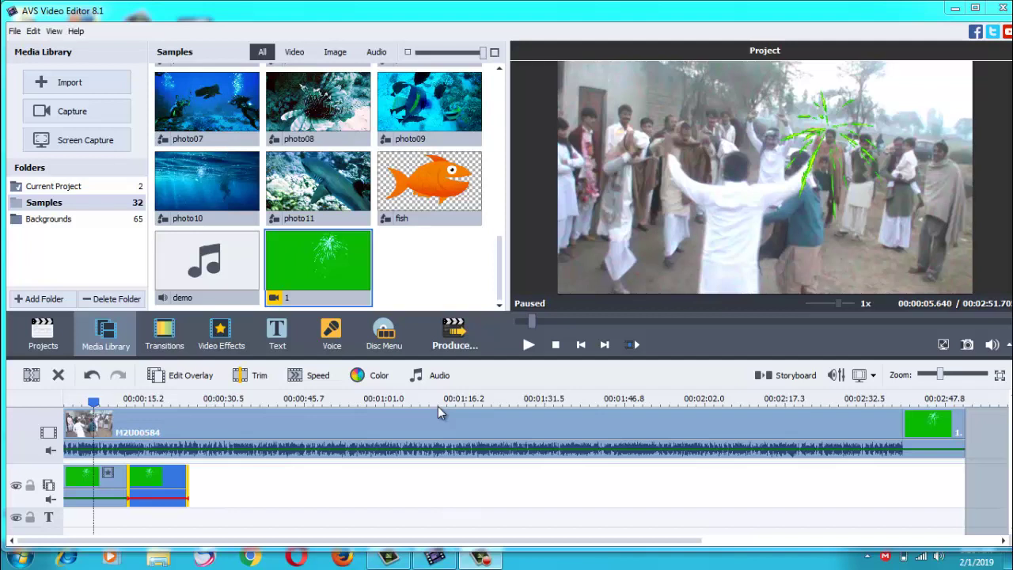
key("Delete")
key("Delete")
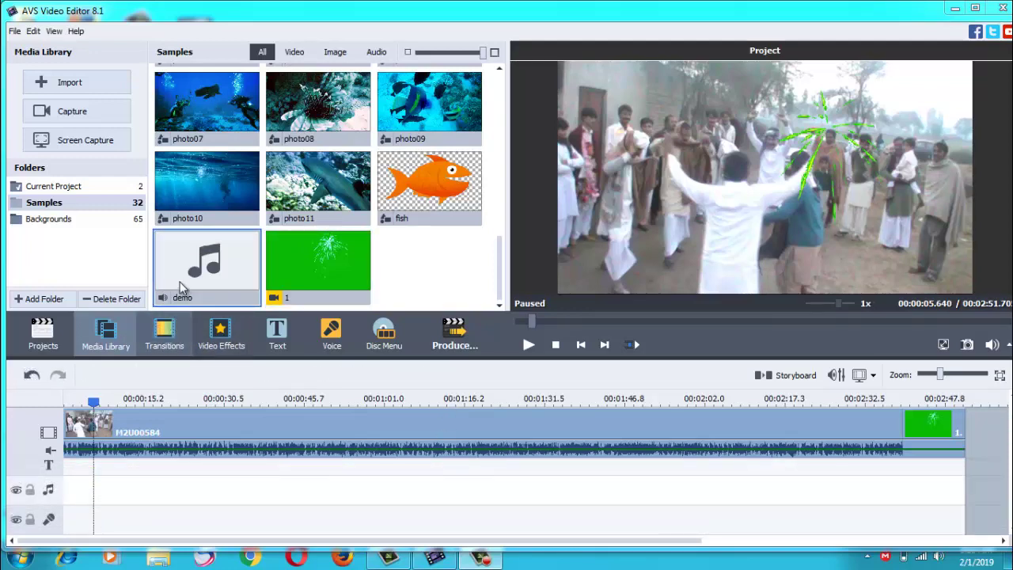
left_click_drag(179, 282, 71, 491)
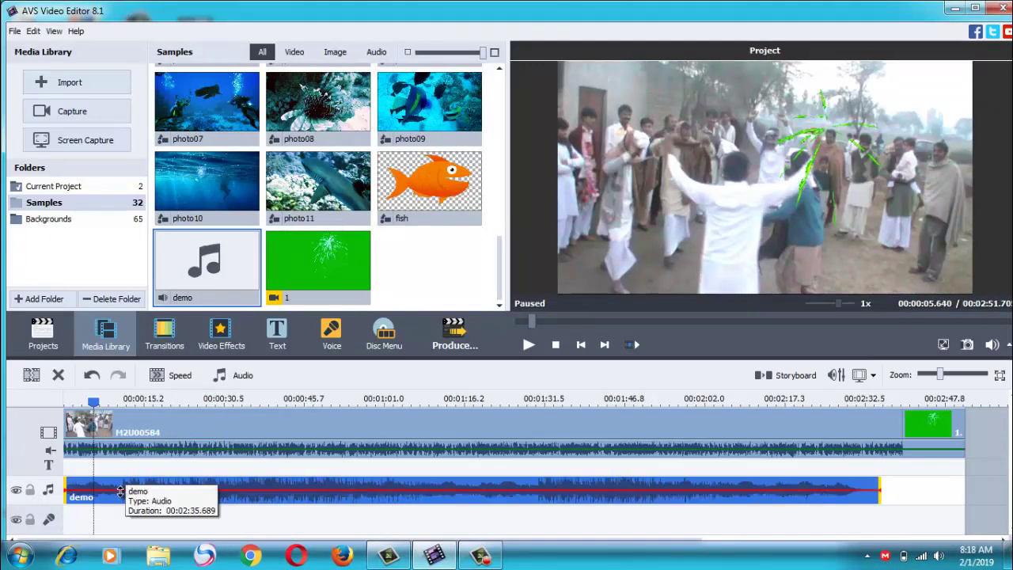
left_click_drag(119, 490, 118, 482)
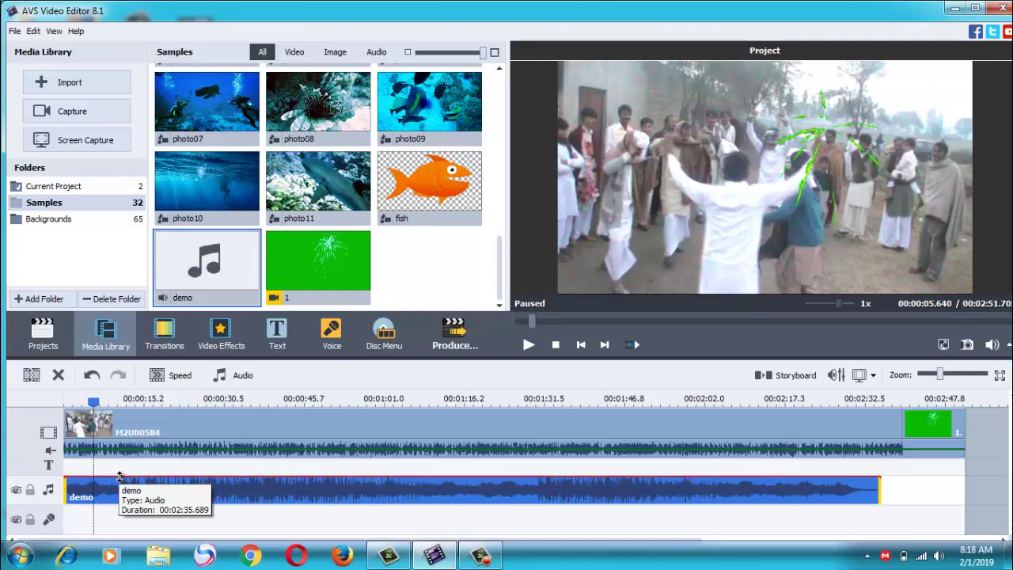
Enable Amplify on the demo audio by adjusting its gain, and look at the Noise Removal settings
left_click(232, 376)
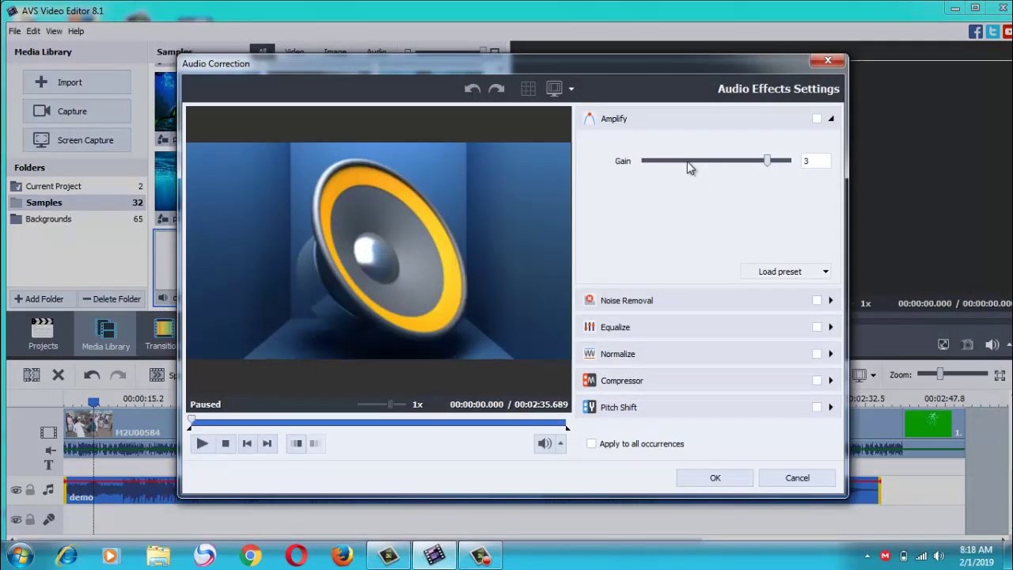
left_click_drag(688, 159, 728, 167)
left_click(700, 297)
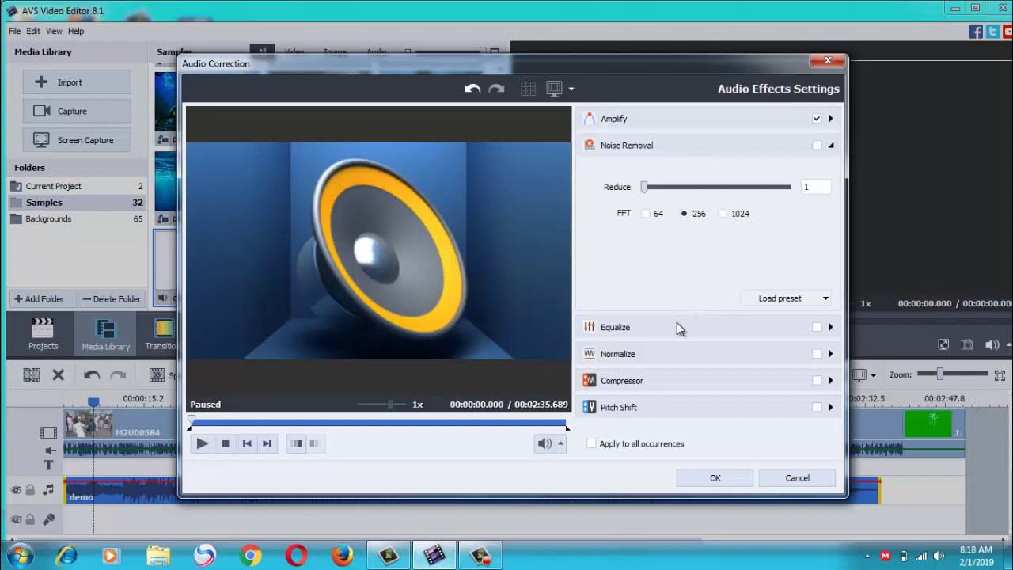
Load the High Bass equalizer preset for the demo audio, apply the audio effects and dismiss the Windows color scheme dialog
left_click(676, 326)
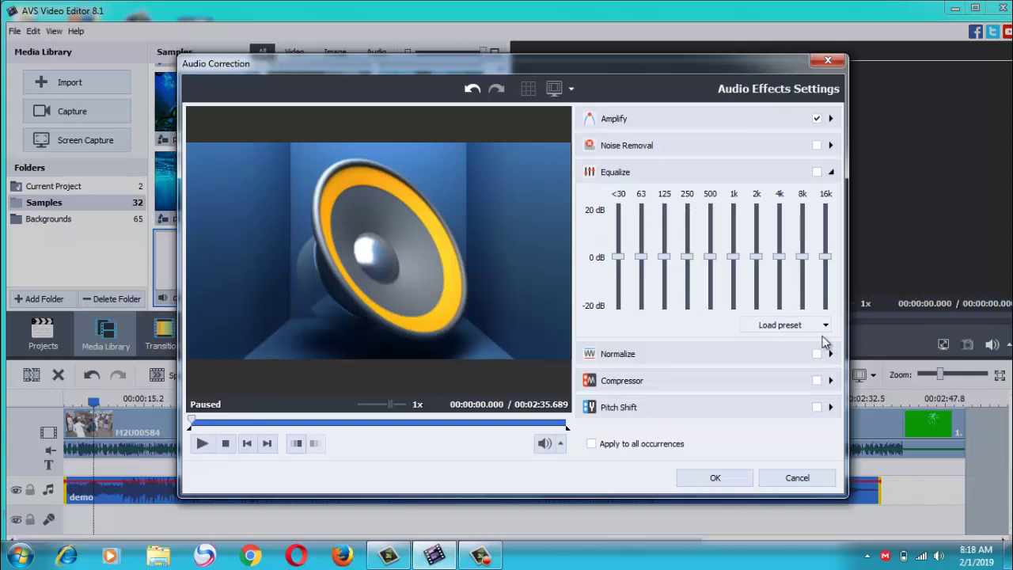
left_click(826, 327)
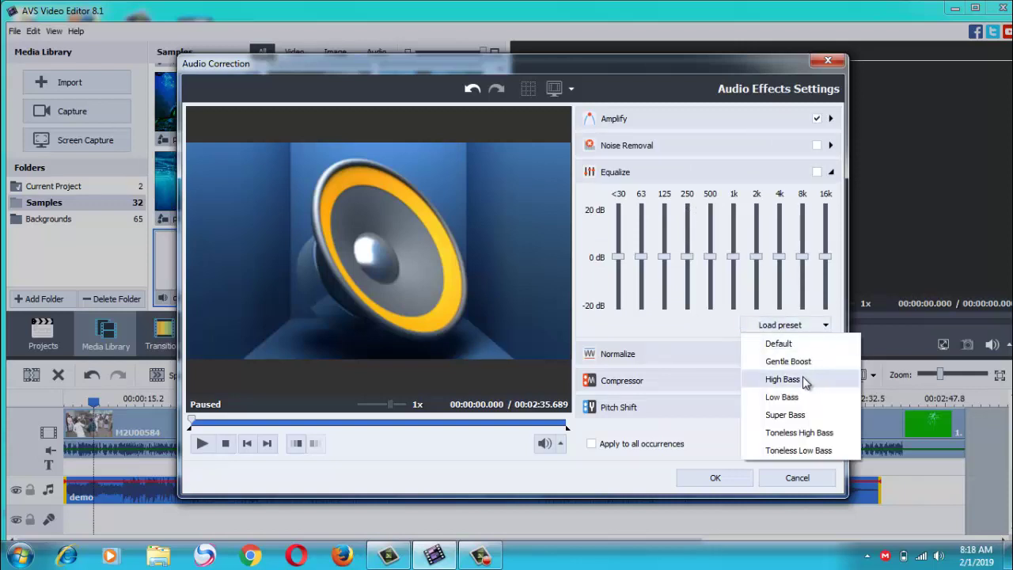
left_click(782, 379)
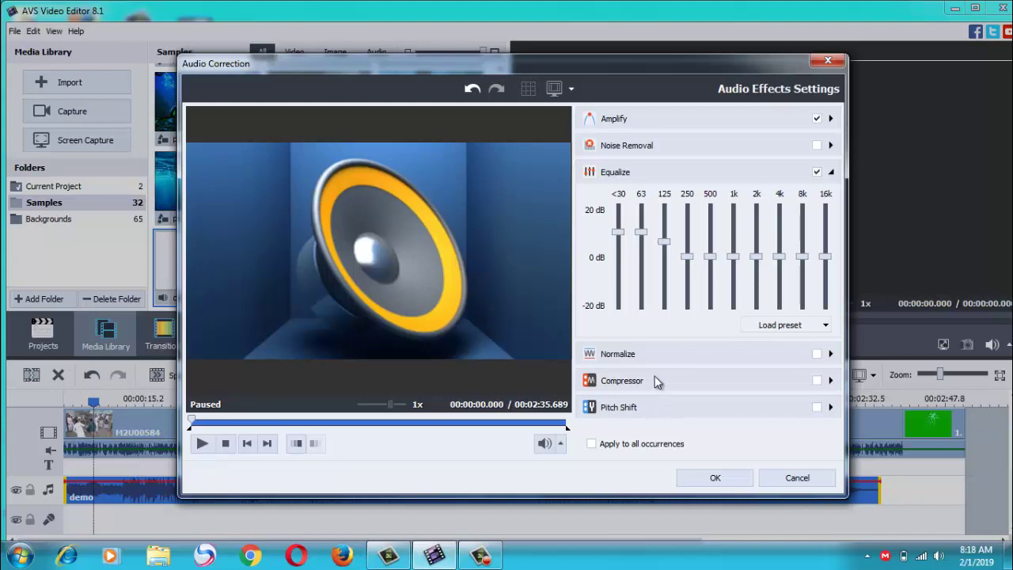
left_click(686, 120)
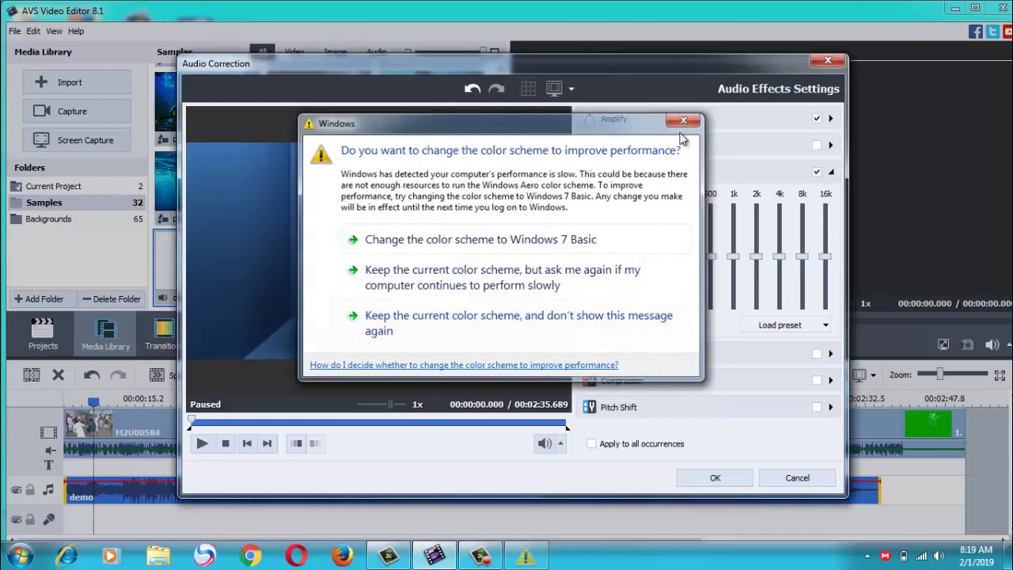
left_click(710, 478)
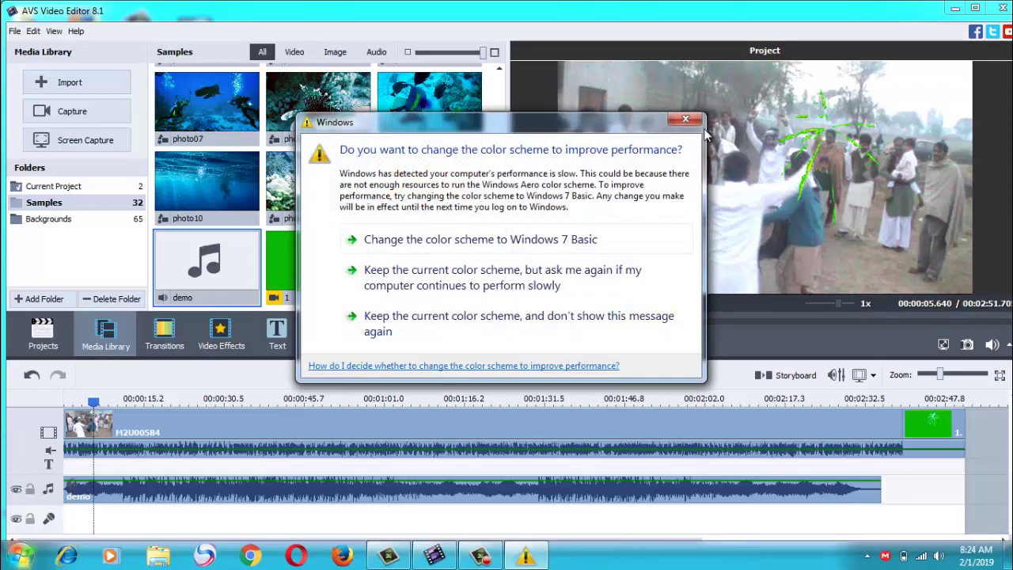
left_click(685, 121)
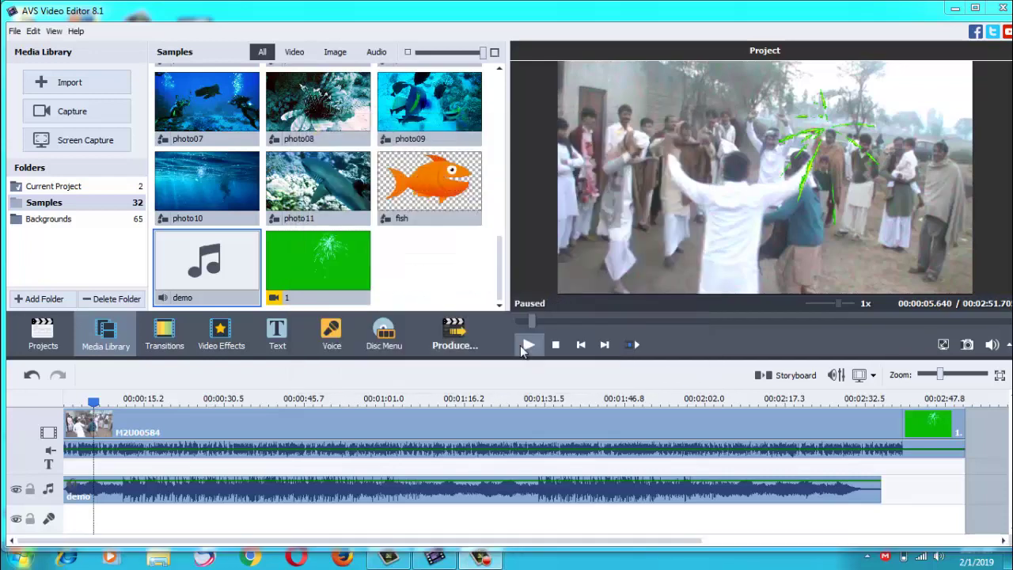